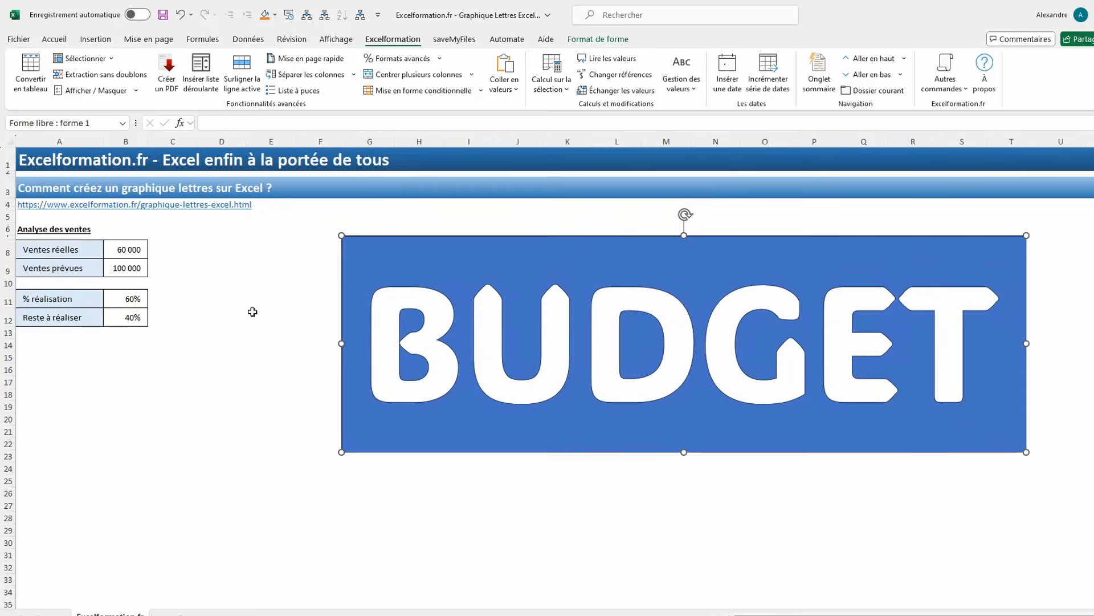
Insert a 2D 100% stacked column chart from A11:B12 and switch its rows and columns.
left_click(253, 311)
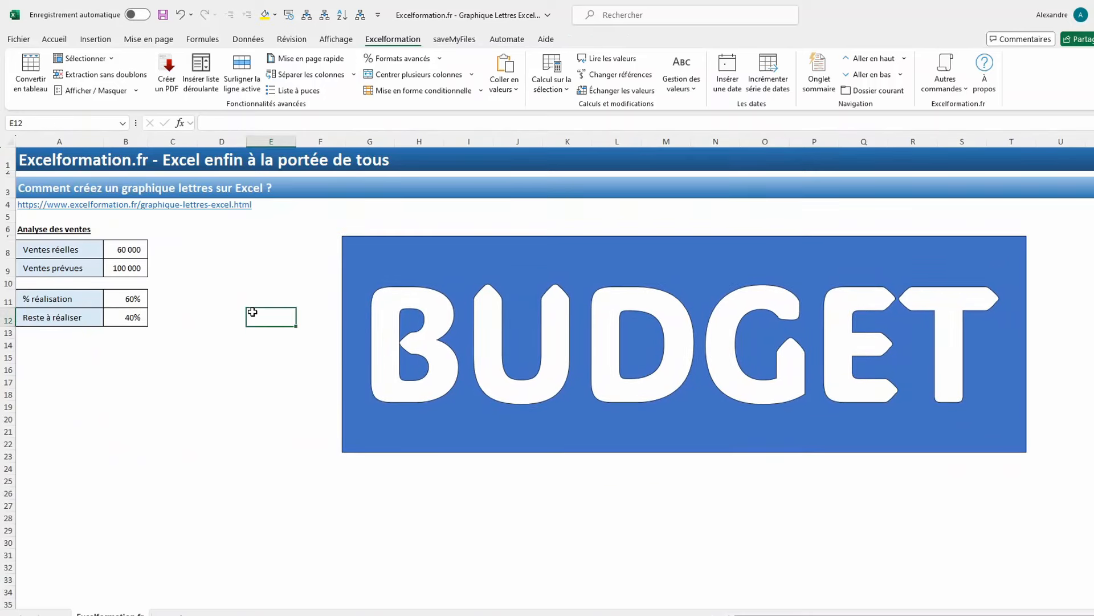
left_click_drag(80, 298, 128, 318)
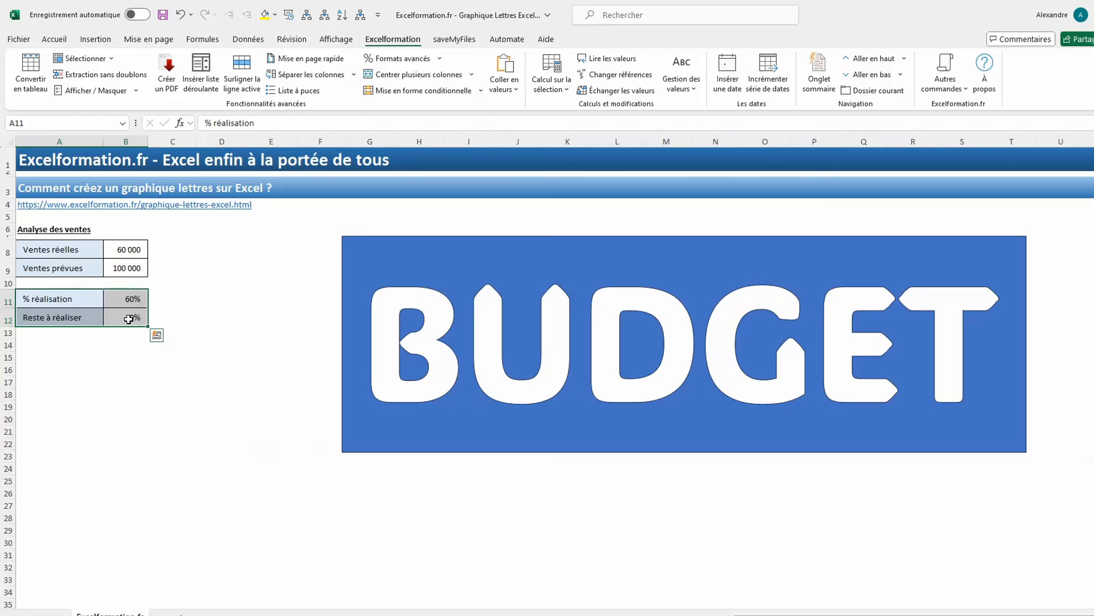
left_click(96, 40)
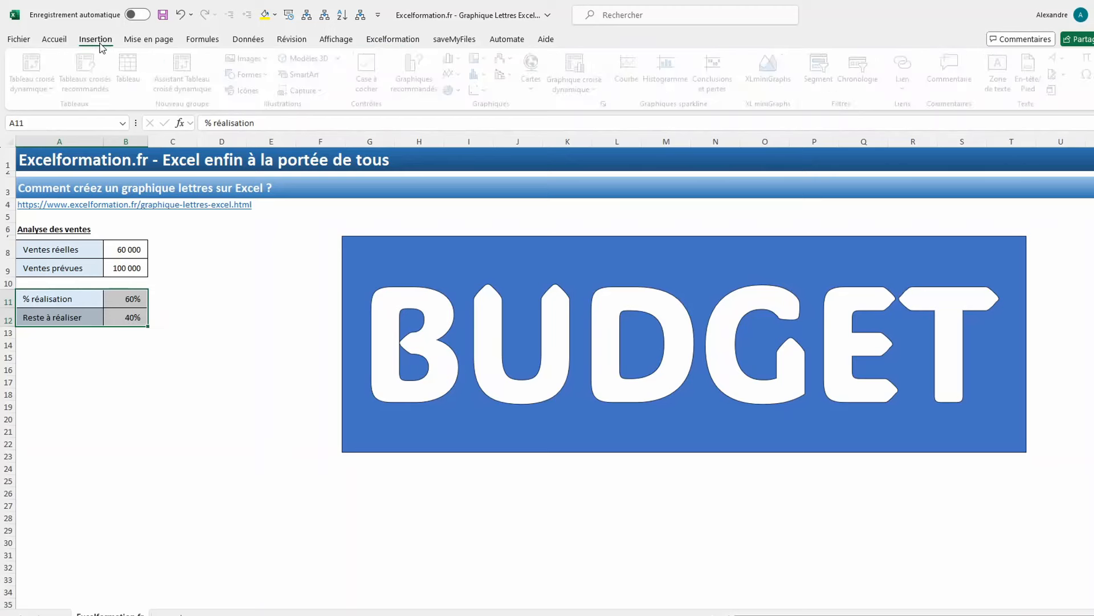
left_click(454, 60)
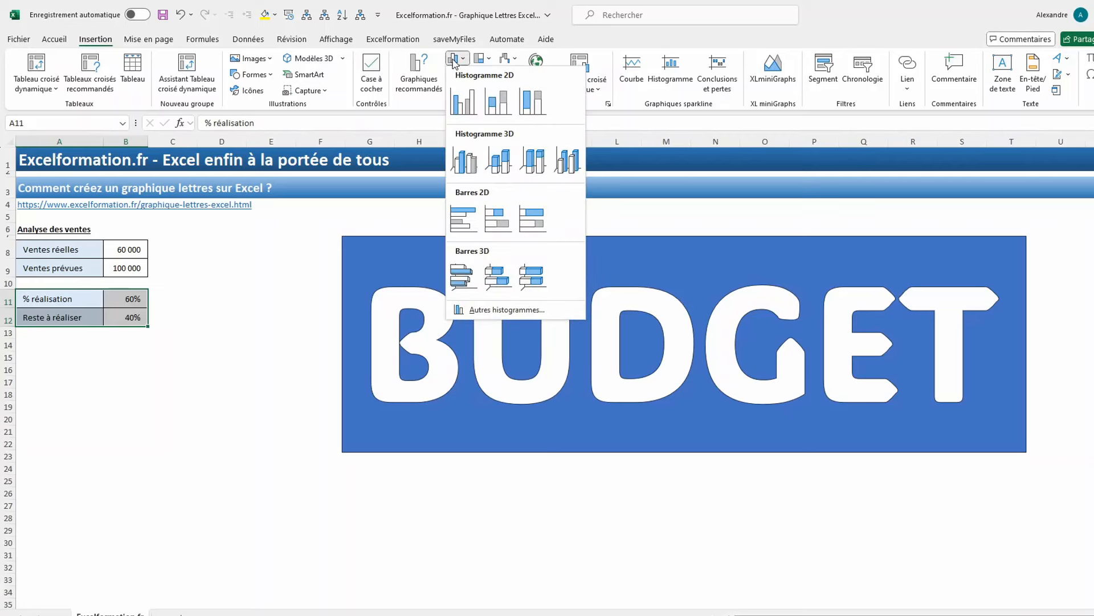
left_click(541, 103)
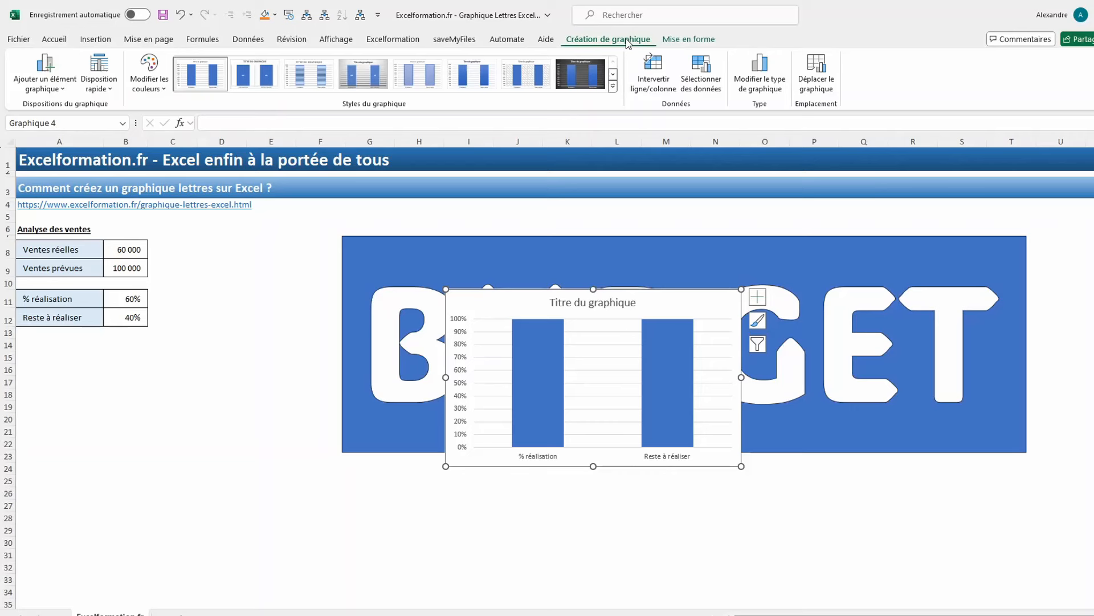
left_click(654, 79)
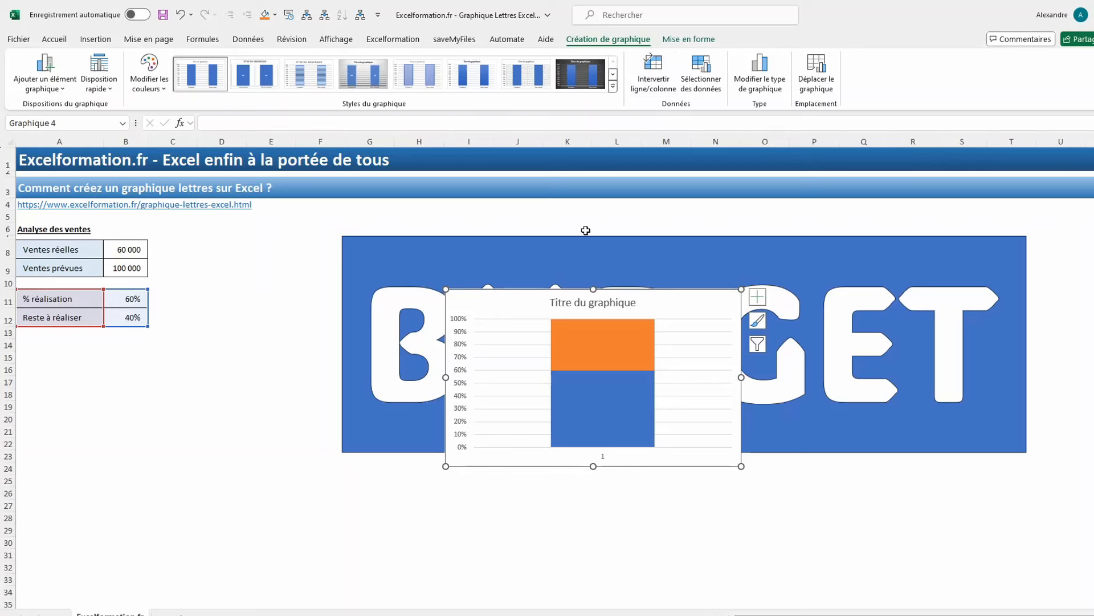
Fix the chart's vertical axis bounds at a minimum of 0 and a maximum of 1.
left_click(459, 322)
right_click(459, 323)
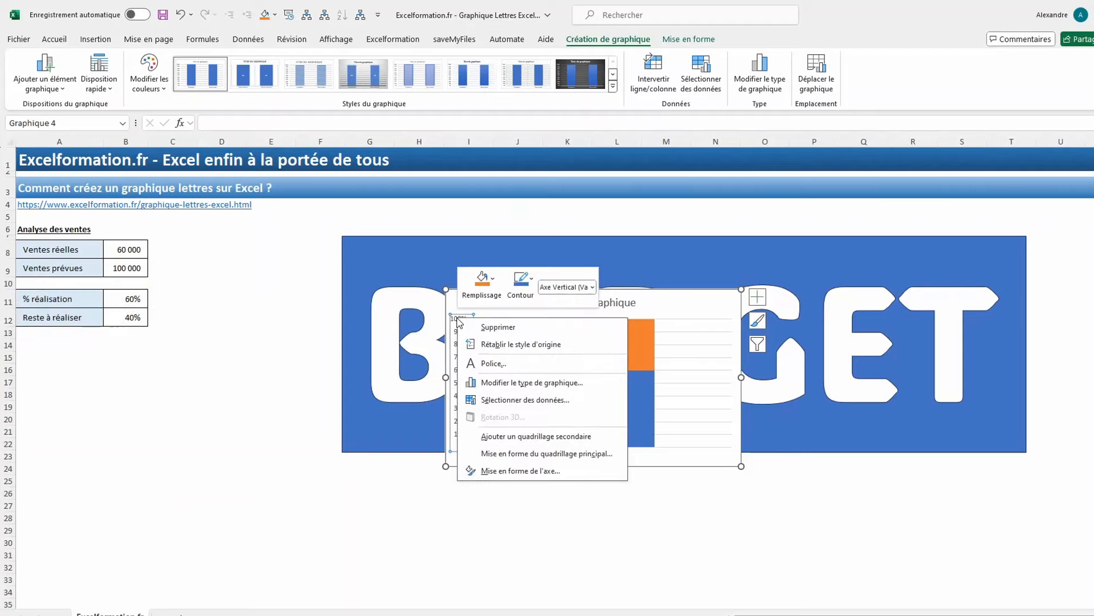
left_click(531, 475)
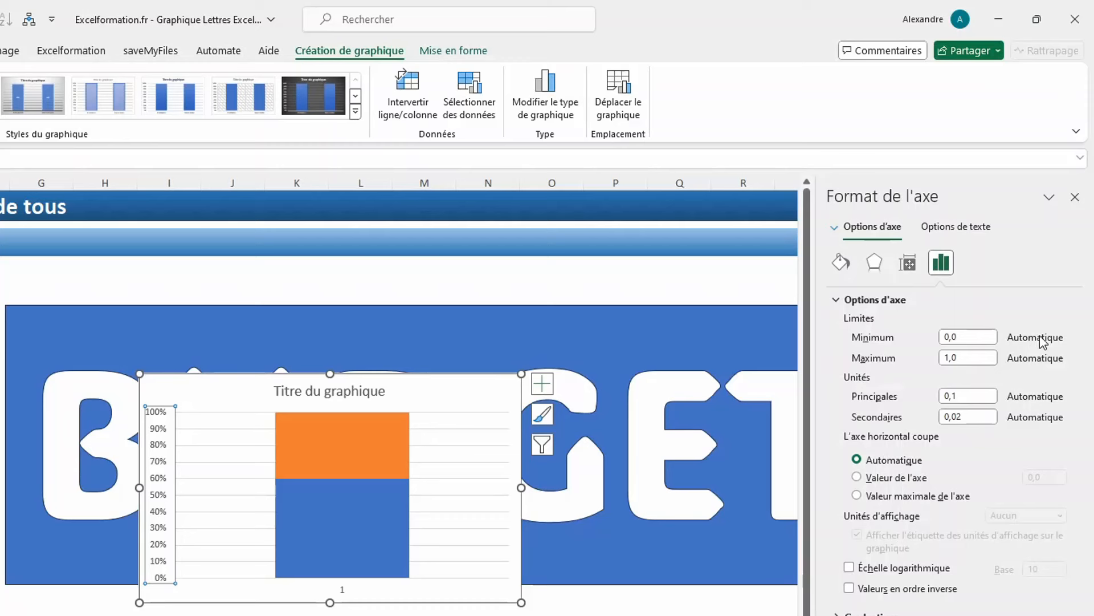
left_click(969, 337)
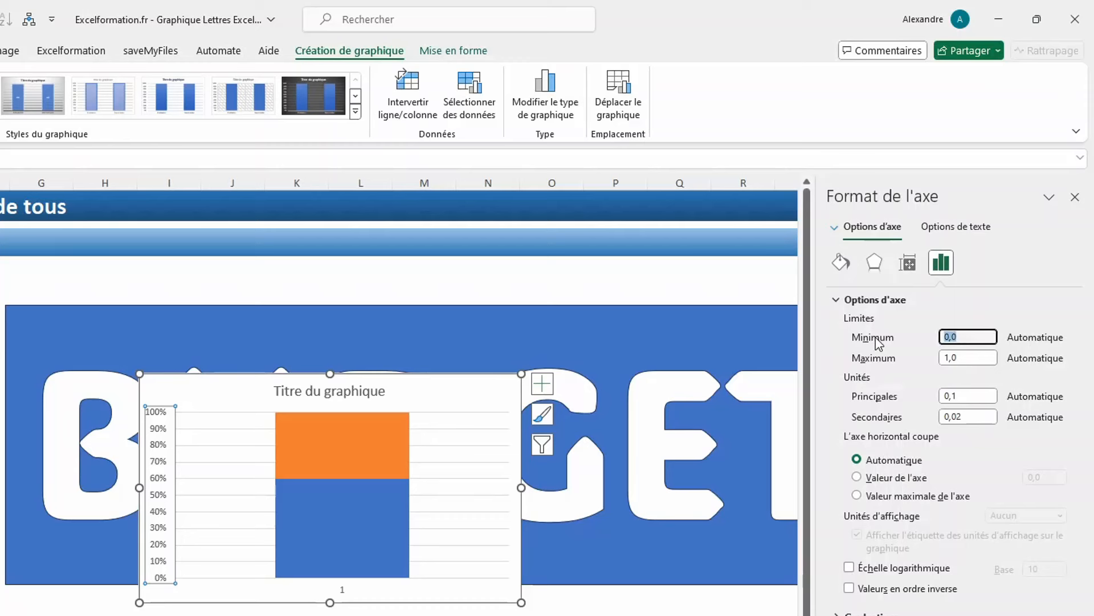
type("0")
key("Tab")
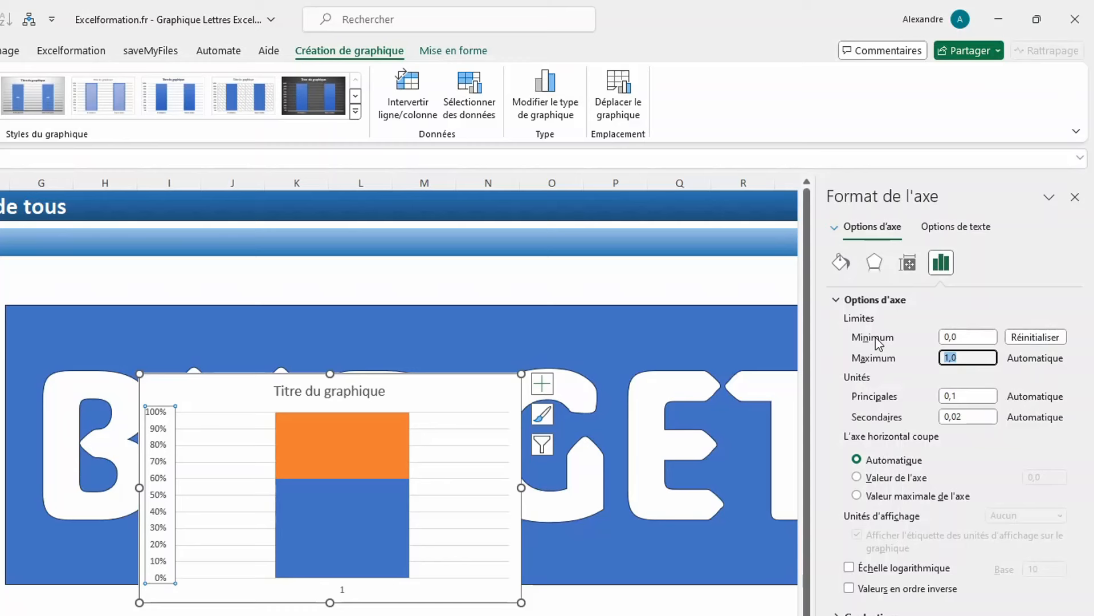
type("1")
key("Tab")
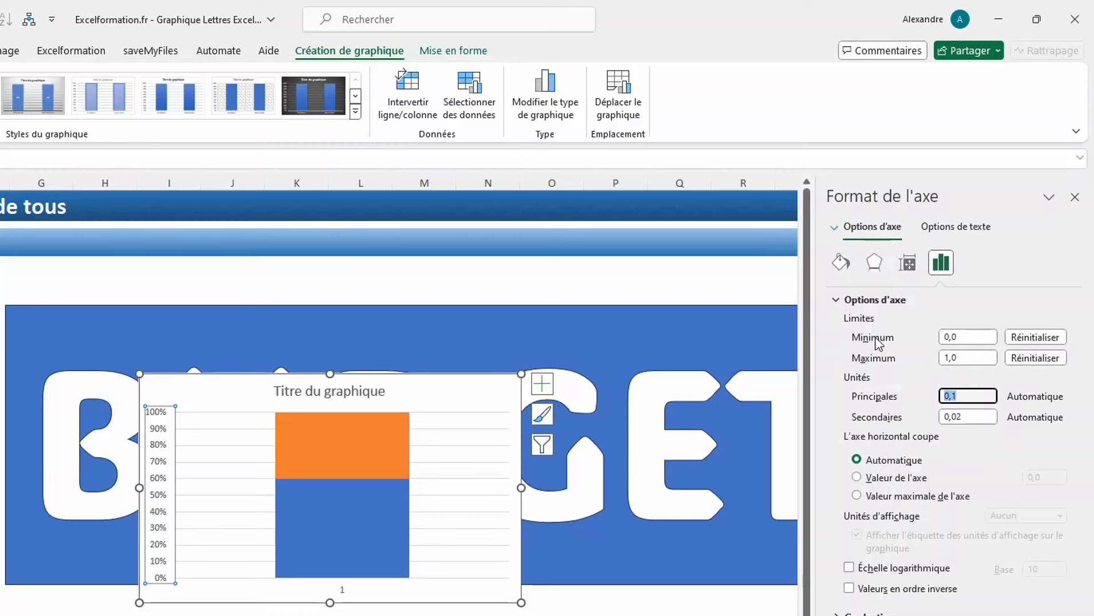
Delete the chart's vertical axis, gridlines, title and horizontal axis so only the stacked column is left.
left_click(163, 407)
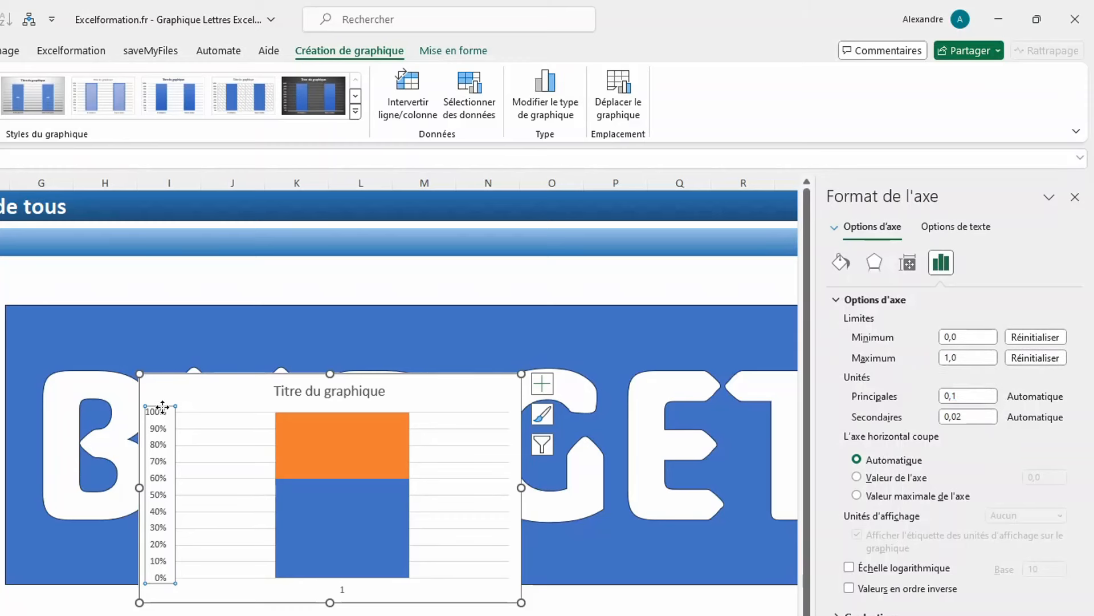
key("Delete")
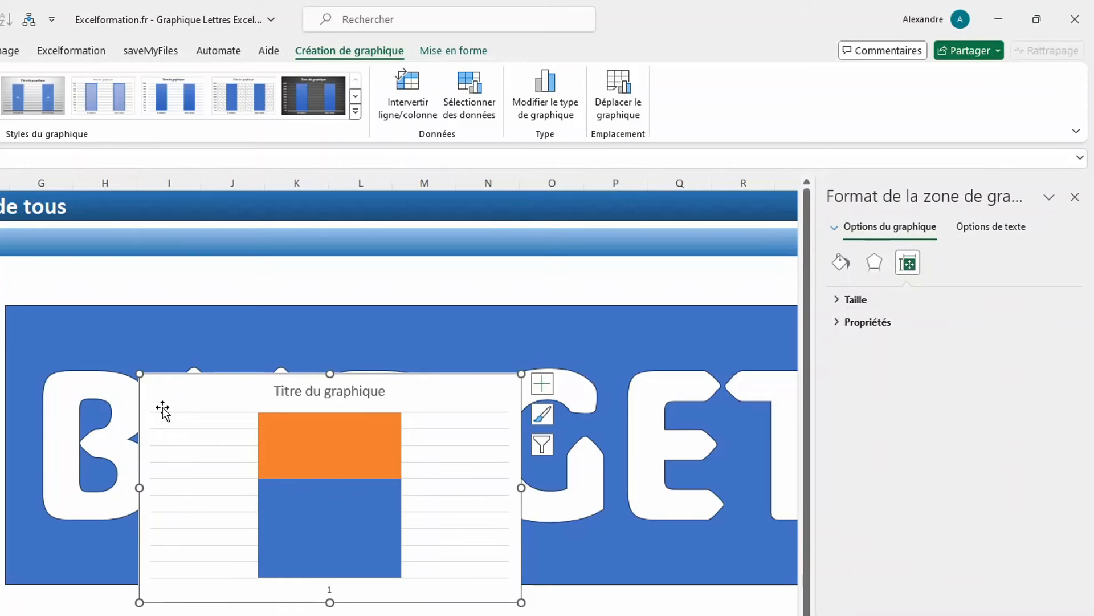
left_click(166, 413)
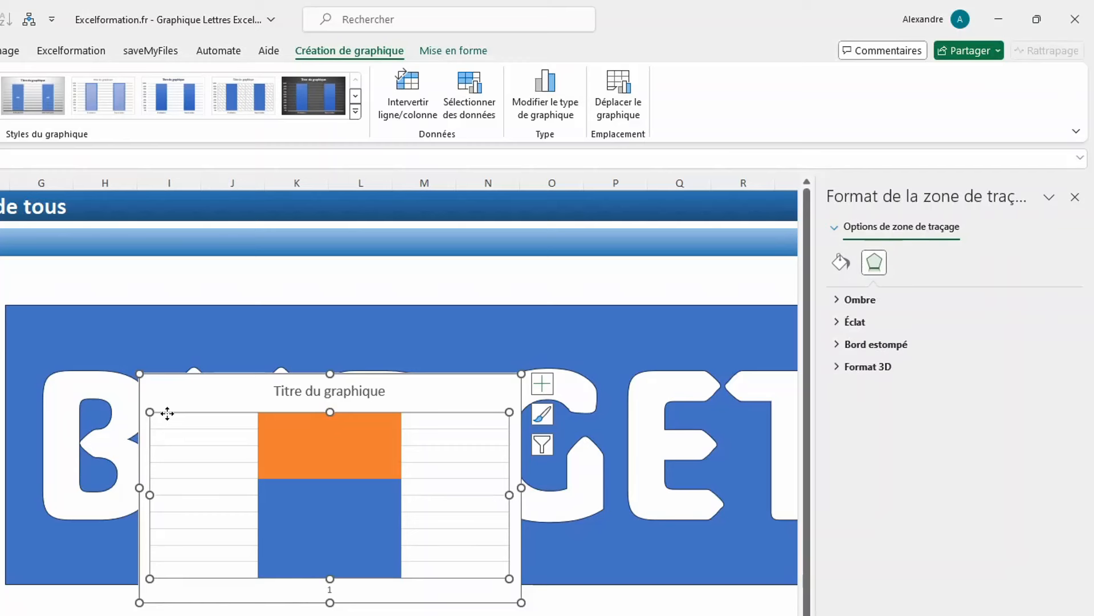
left_click(168, 430)
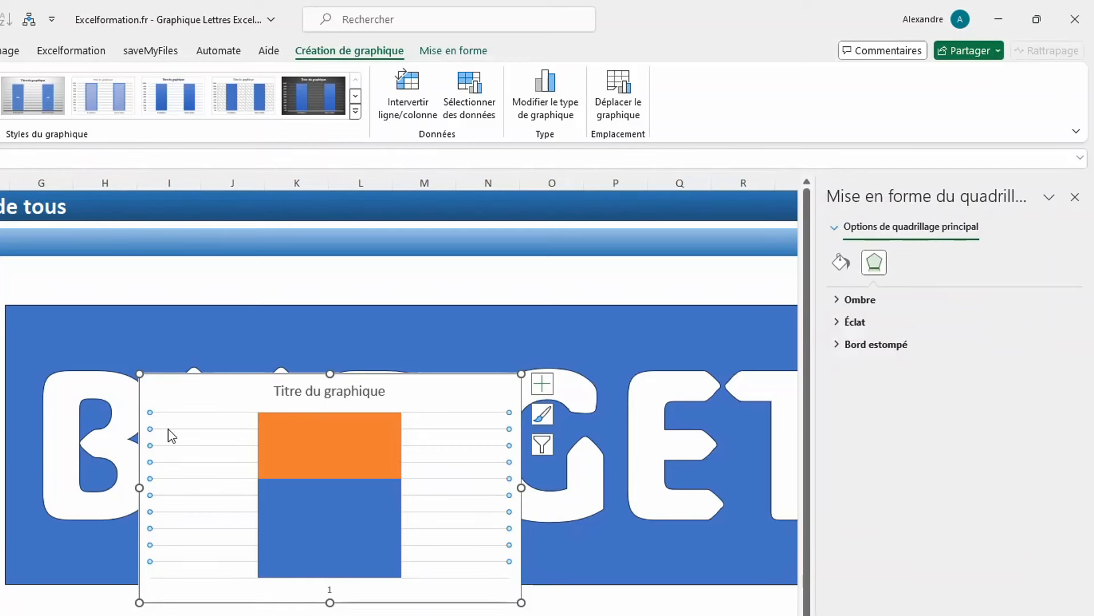
key("Escape")
left_click(298, 391)
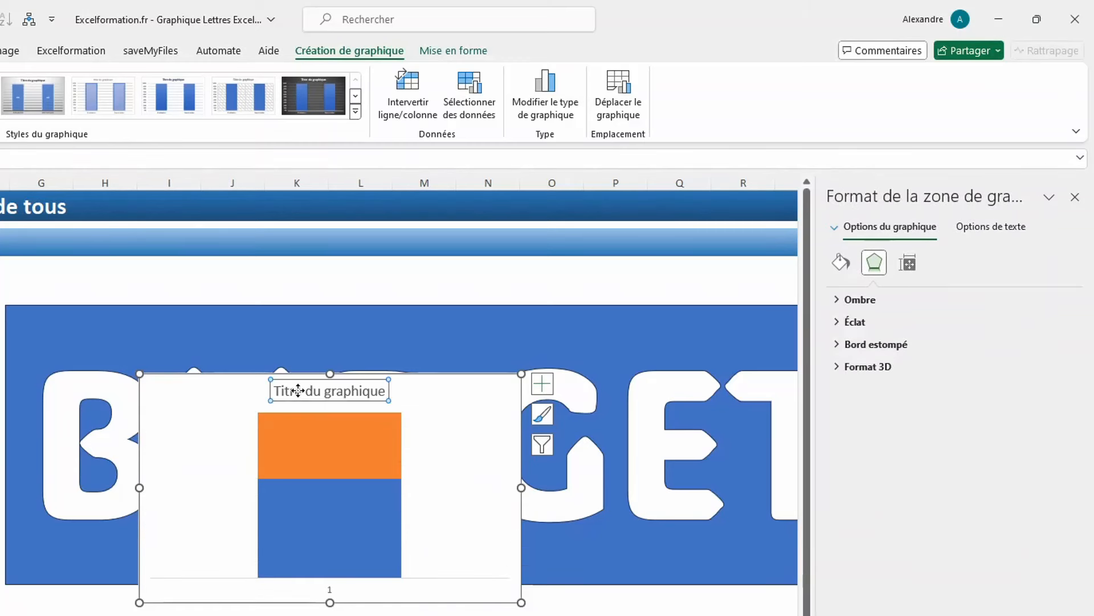
key("Delete")
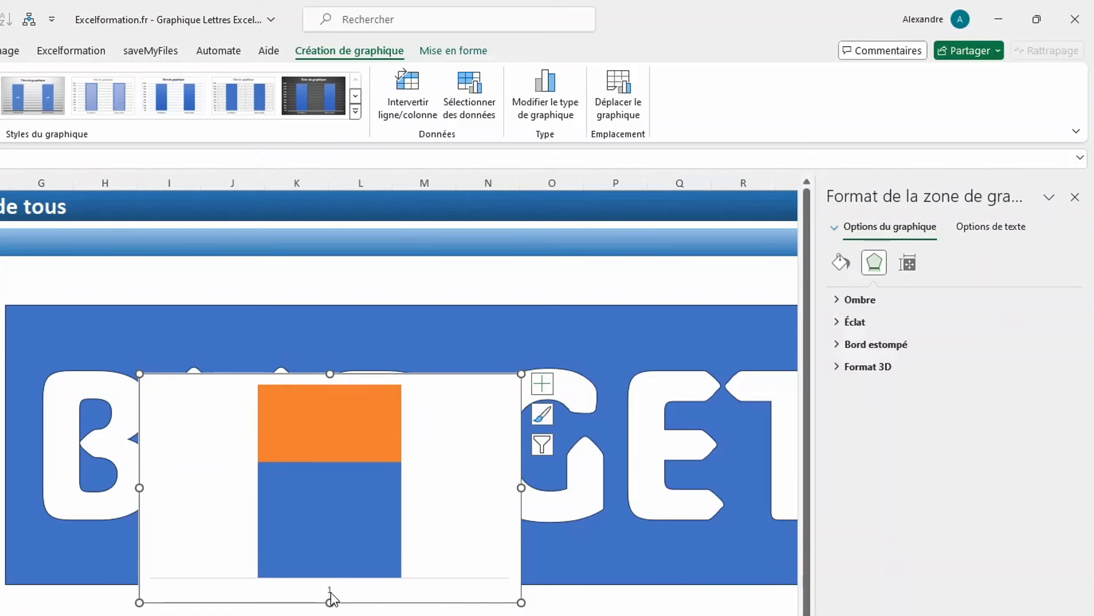
left_click(331, 592)
key("Delete")
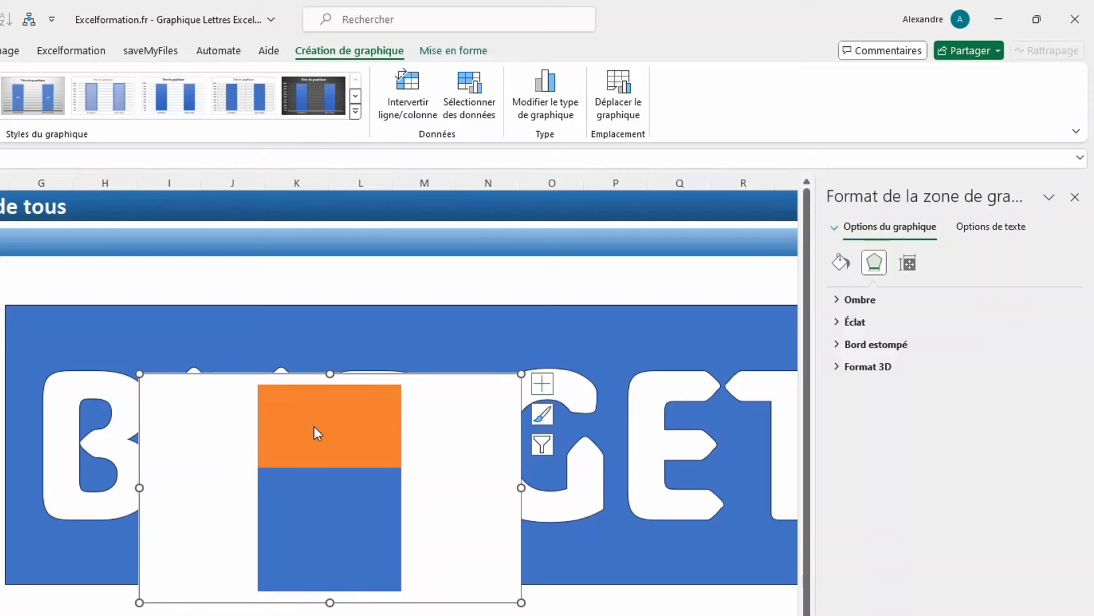
Fill the % réalisation portion of the column with the medium light-blue preset linear gradient.
mouse_move(315, 427)
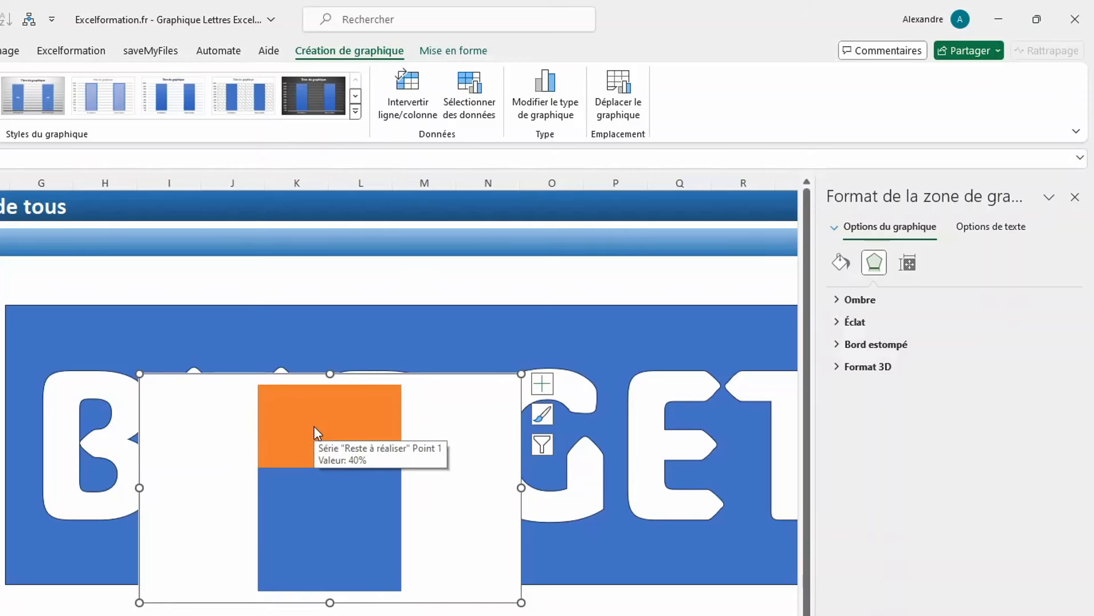
left_click(326, 518)
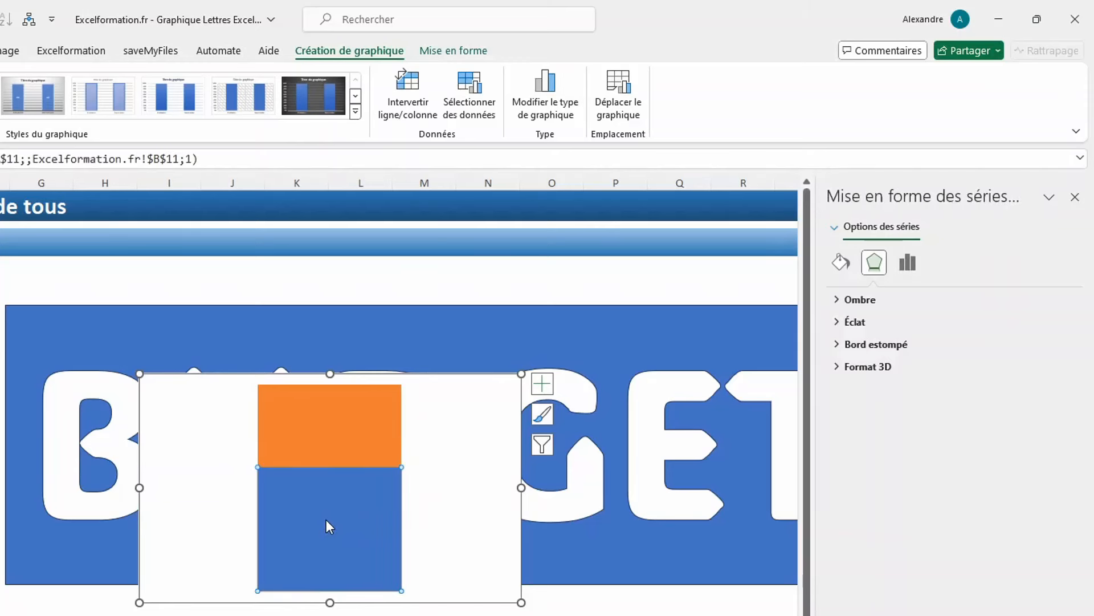
left_click(326, 519)
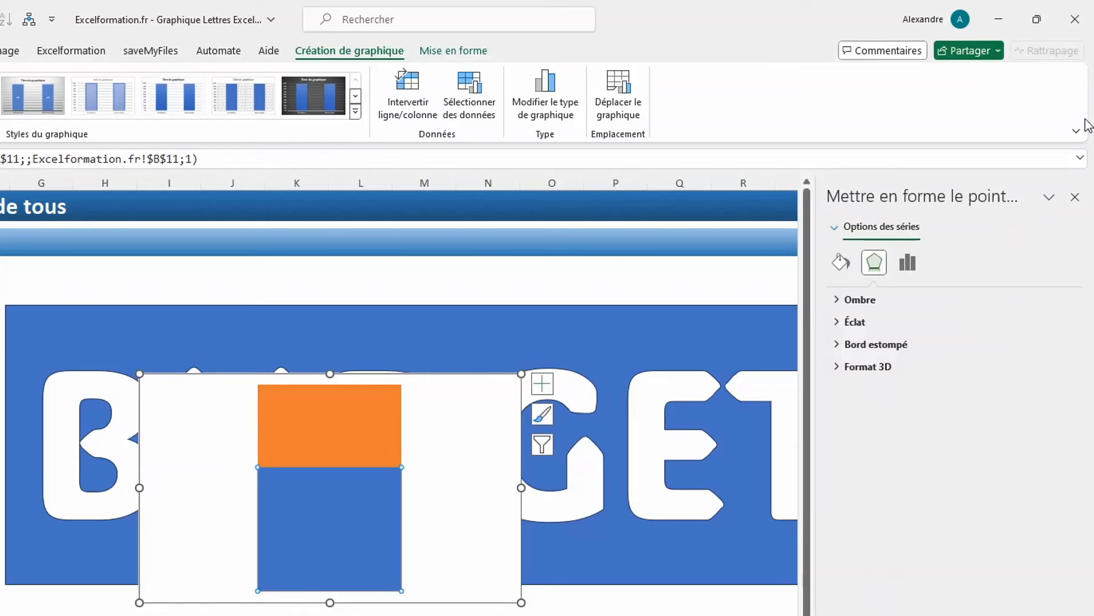
left_click(841, 262)
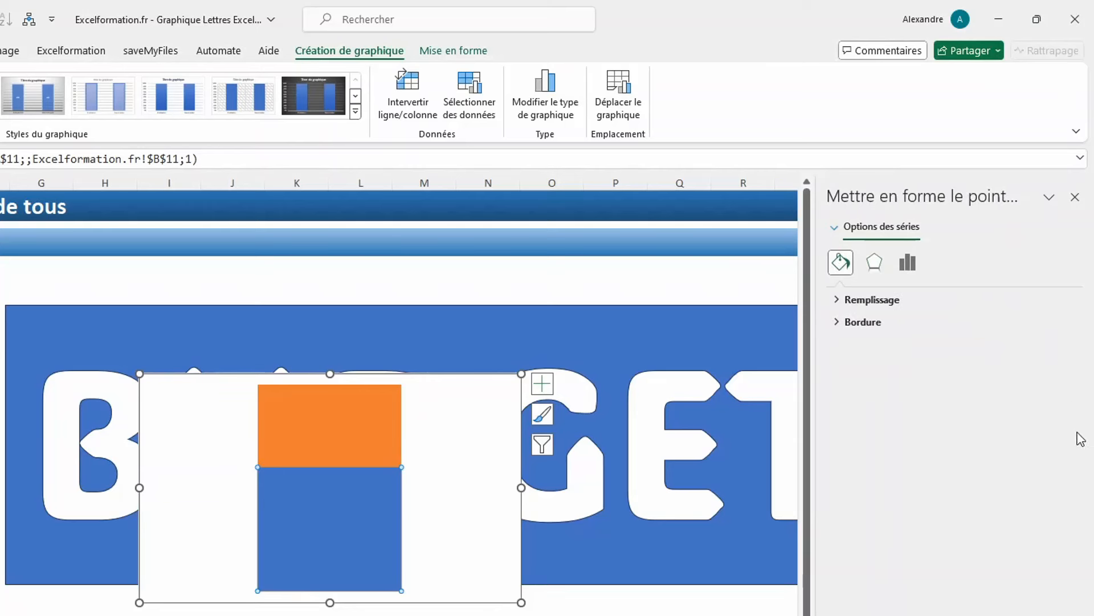
left_click(838, 300)
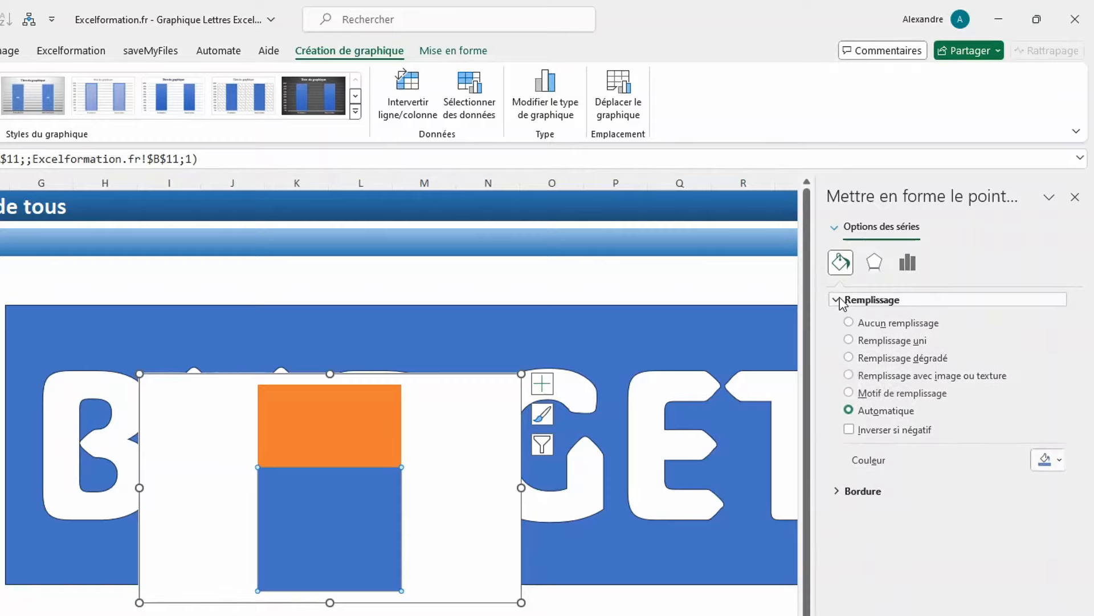
left_click(849, 358)
left_click(1047, 458)
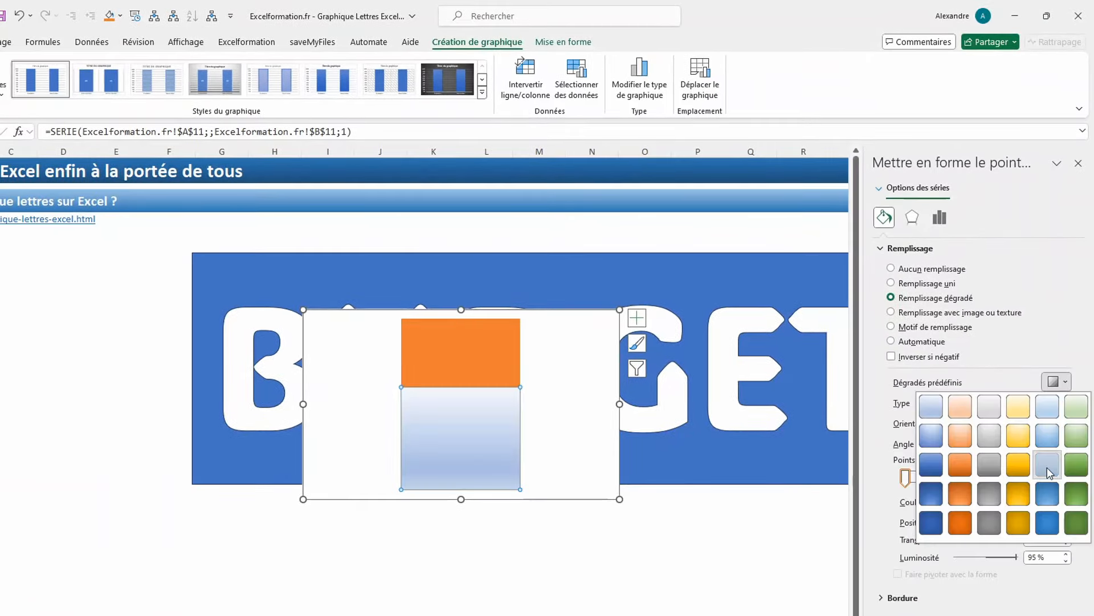
left_click(1047, 465)
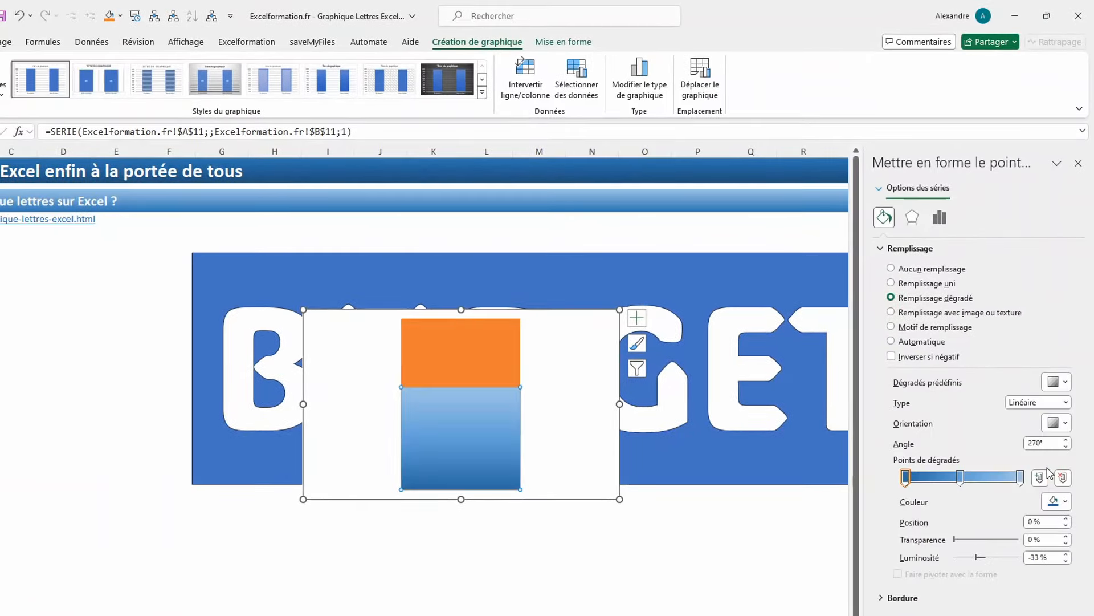
Set the Reste à réaliser series to no fill and reduce the series gap width to 0%.
left_click(481, 356)
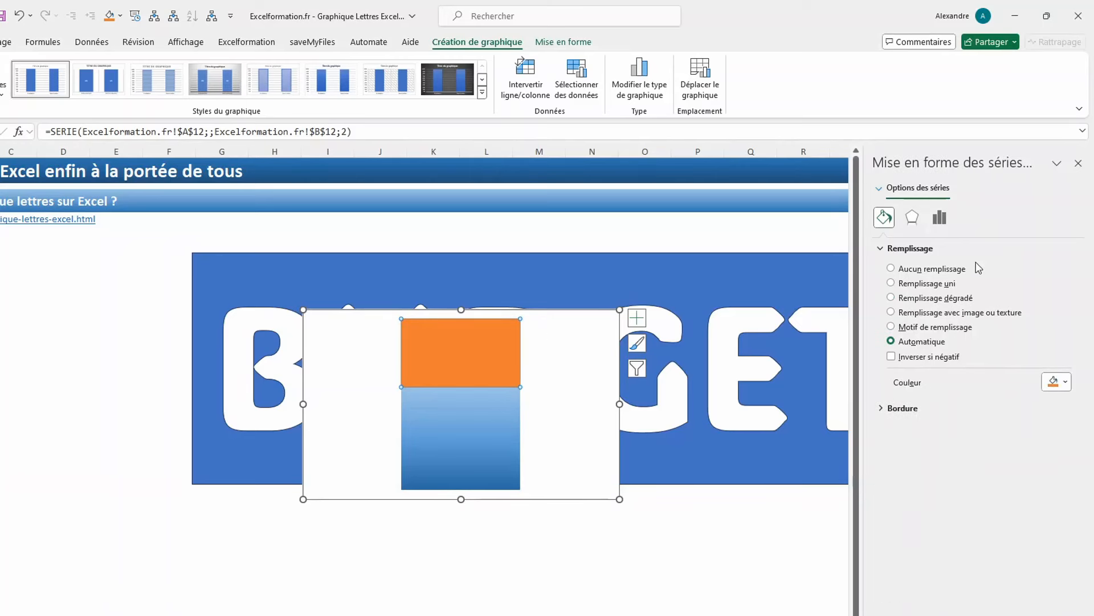
left_click(924, 273)
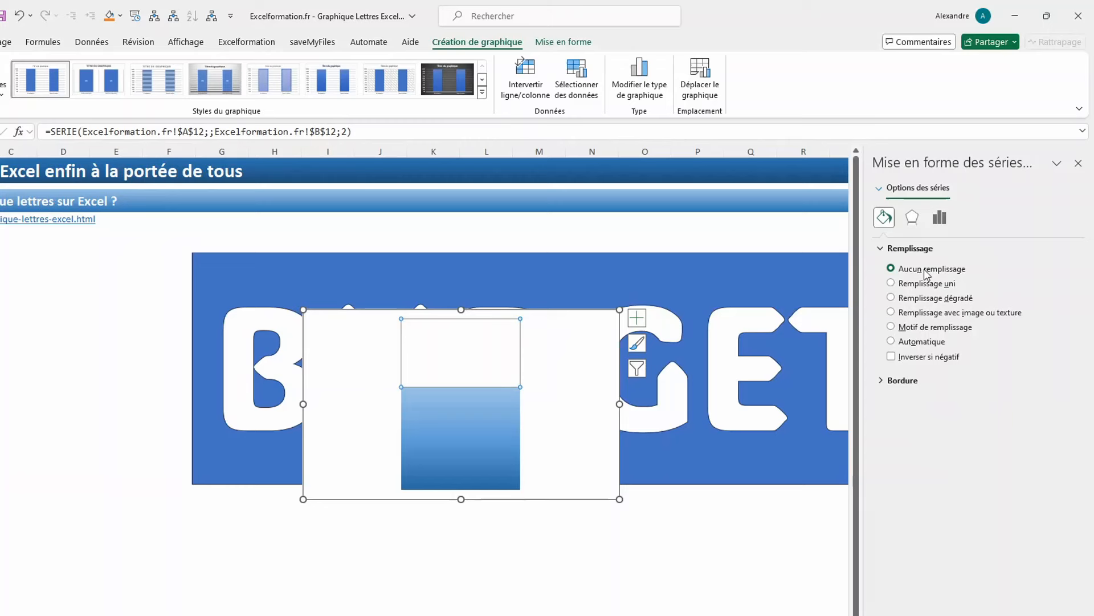
left_click(940, 218)
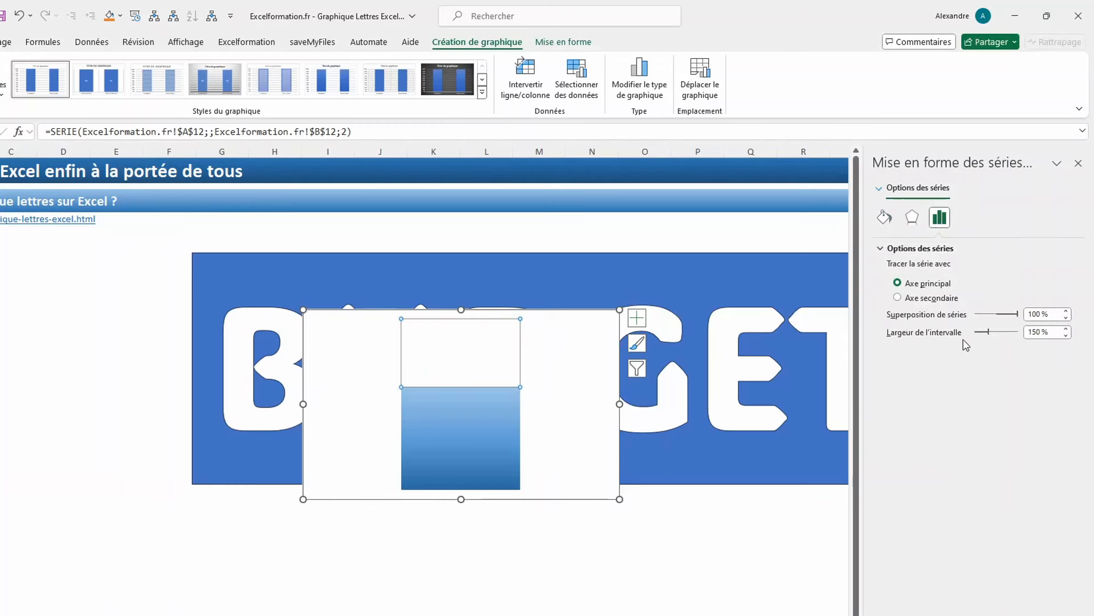
left_click_drag(992, 337, 963, 338)
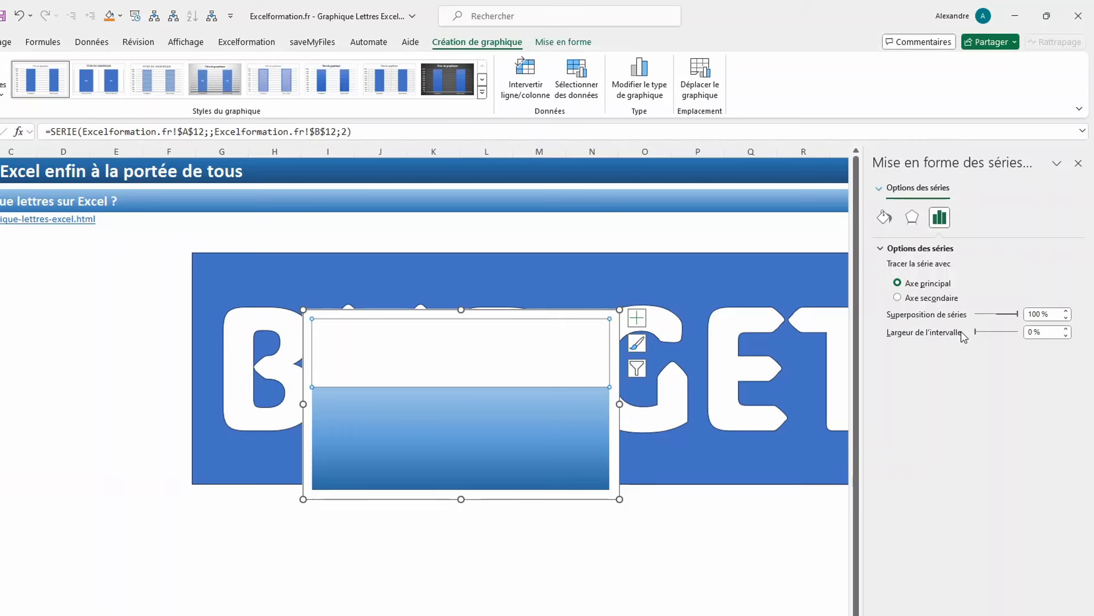
key("Escape")
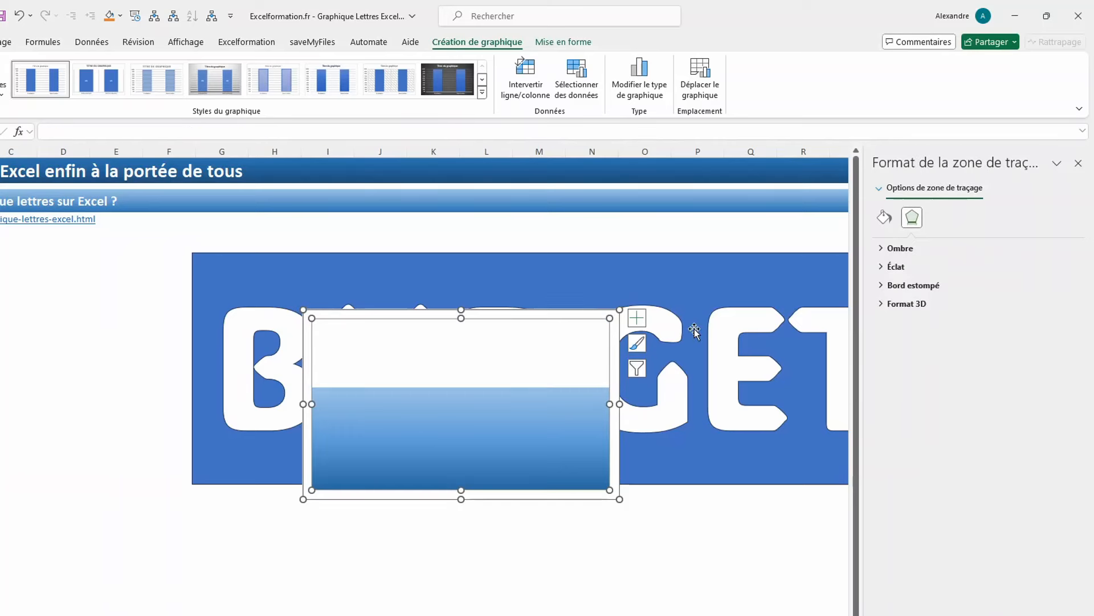
Move the chart to the upper-left corner of the BUDGET shape, close the formatting pane and widen the chart across the lettering.
left_click(556, 311)
left_click_drag(556, 311, 456, 263)
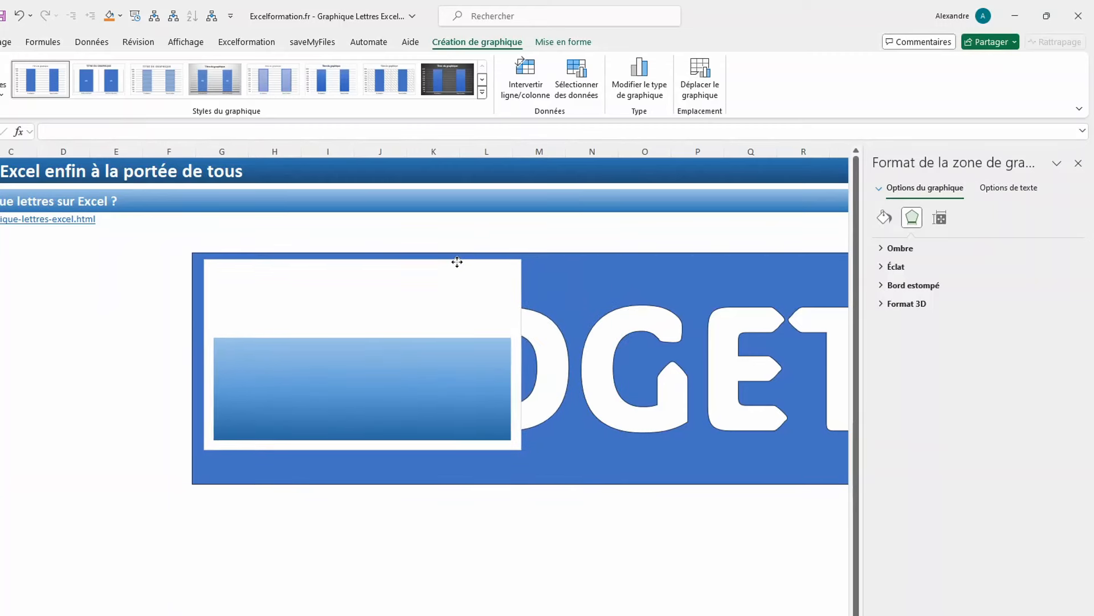
left_click(1078, 165)
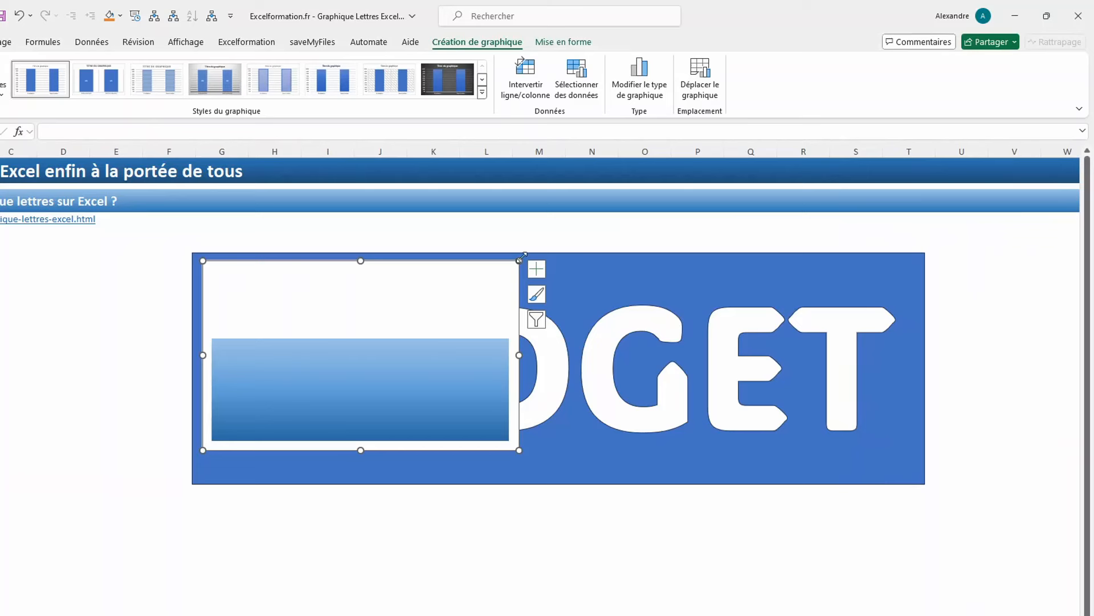
left_click_drag(517, 263, 912, 266)
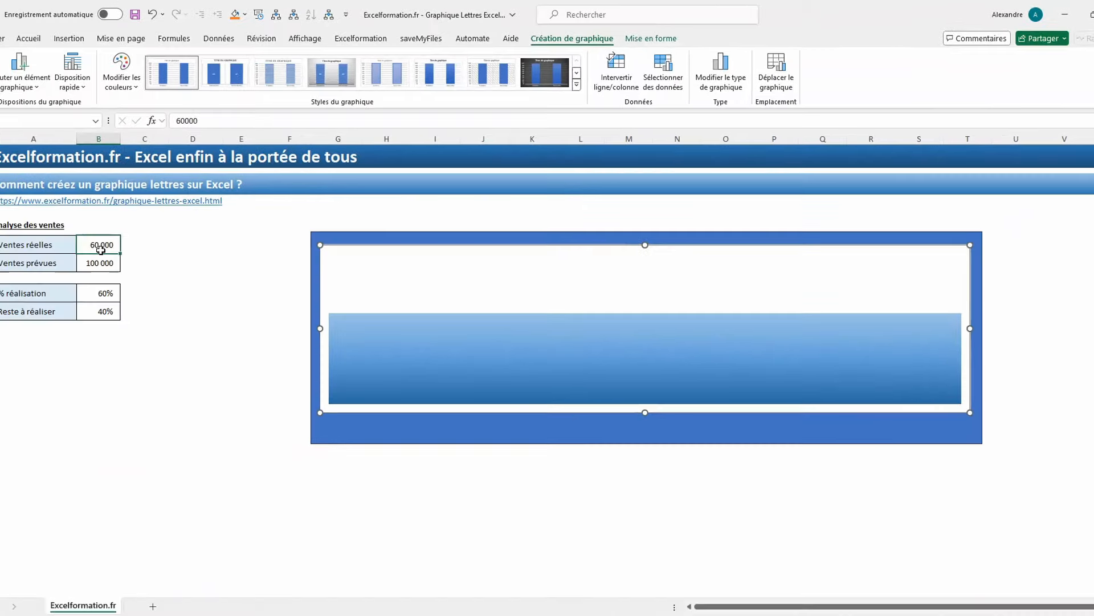
Set the Ventes réelles value to 100000 in the sales analysis table.
left_click(124, 246)
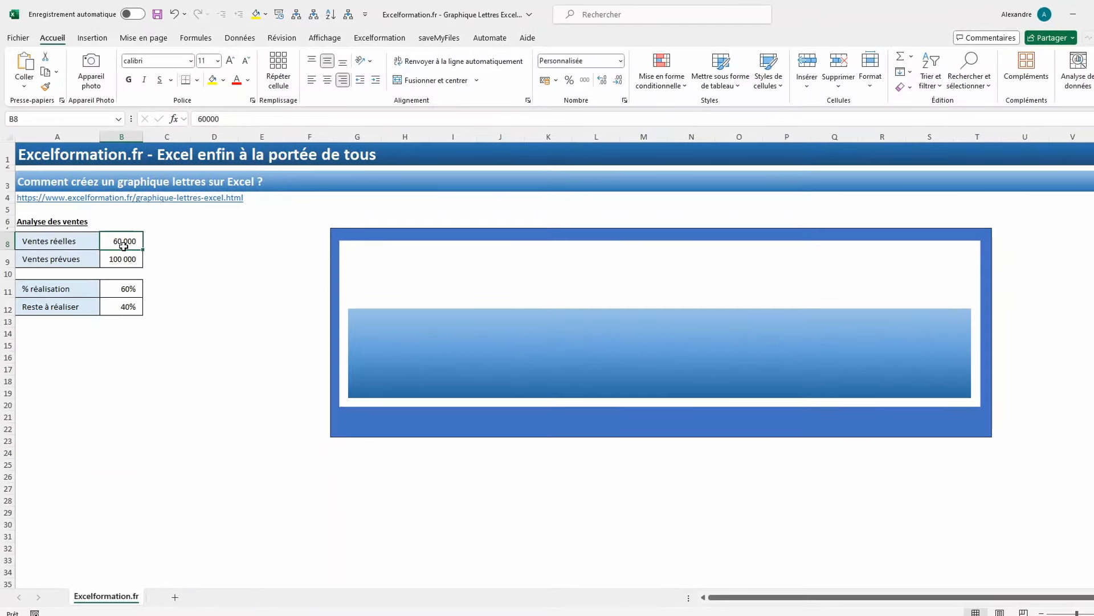
type("10000")
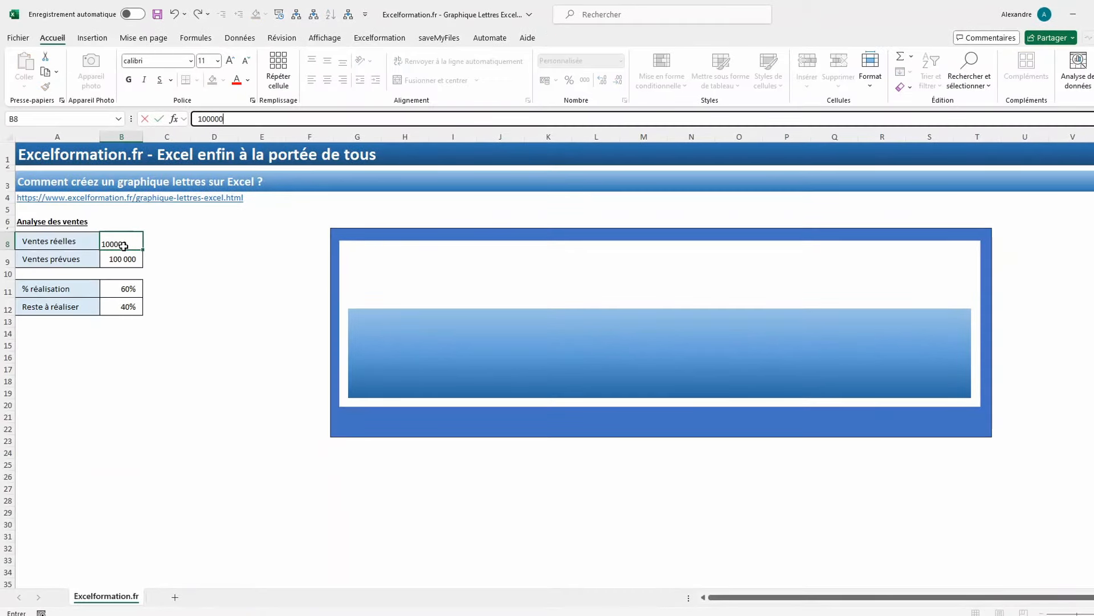
key("Return")
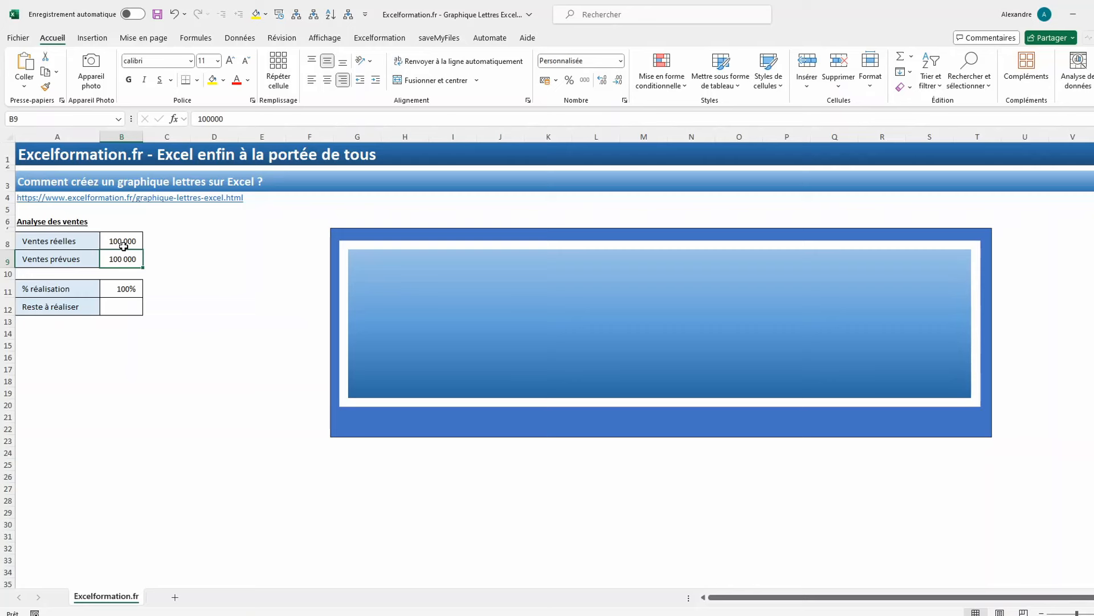
Resize the chart to about 5.95 cm high and 28.36 cm wide so its column just spans the BUDGET lettering.
left_click(383, 243)
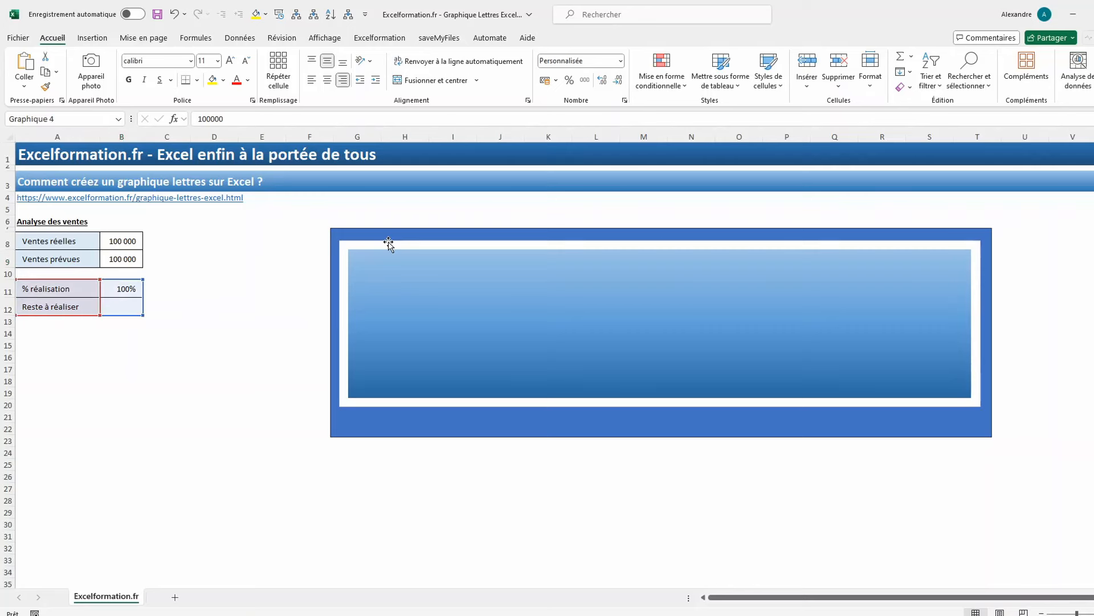
left_click_drag(338, 323, 401, 323)
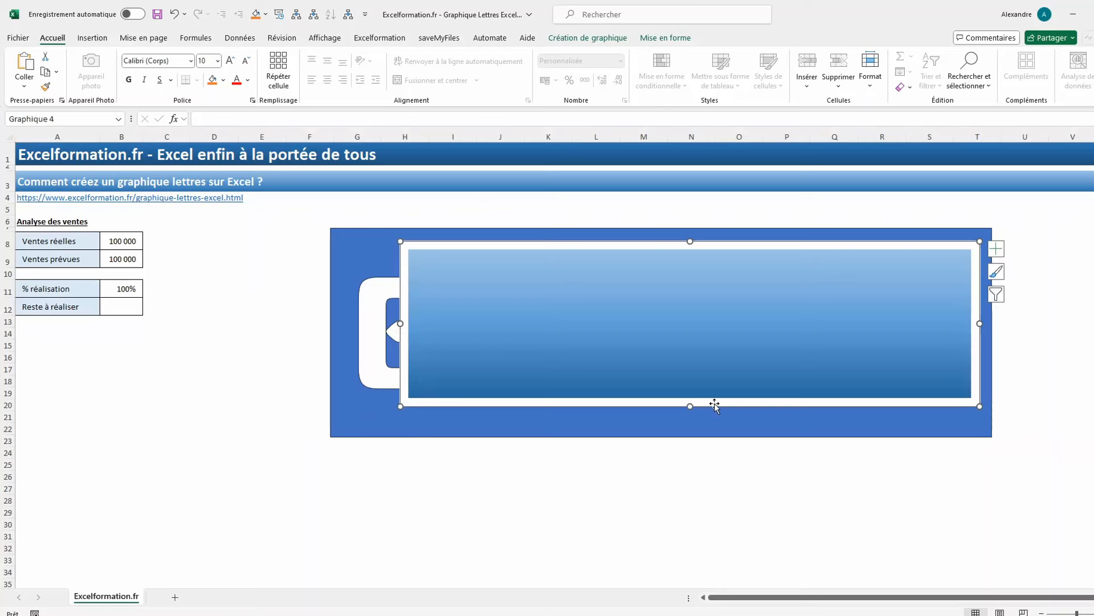
left_click_drag(690, 407, 691, 400)
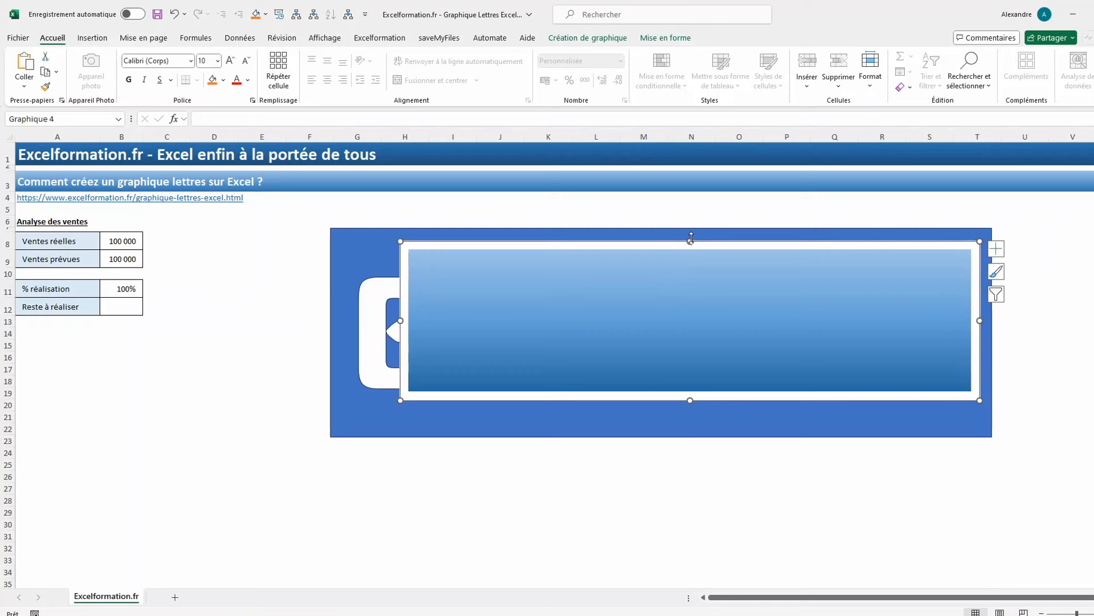
left_click_drag(691, 241, 687, 266)
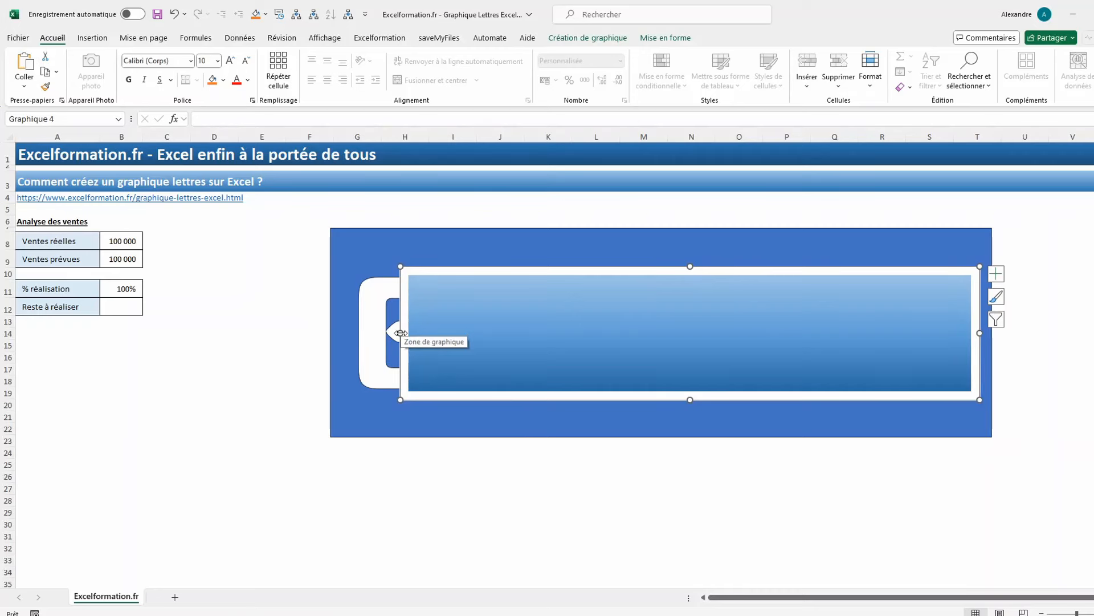
left_click_drag(400, 333, 342, 331)
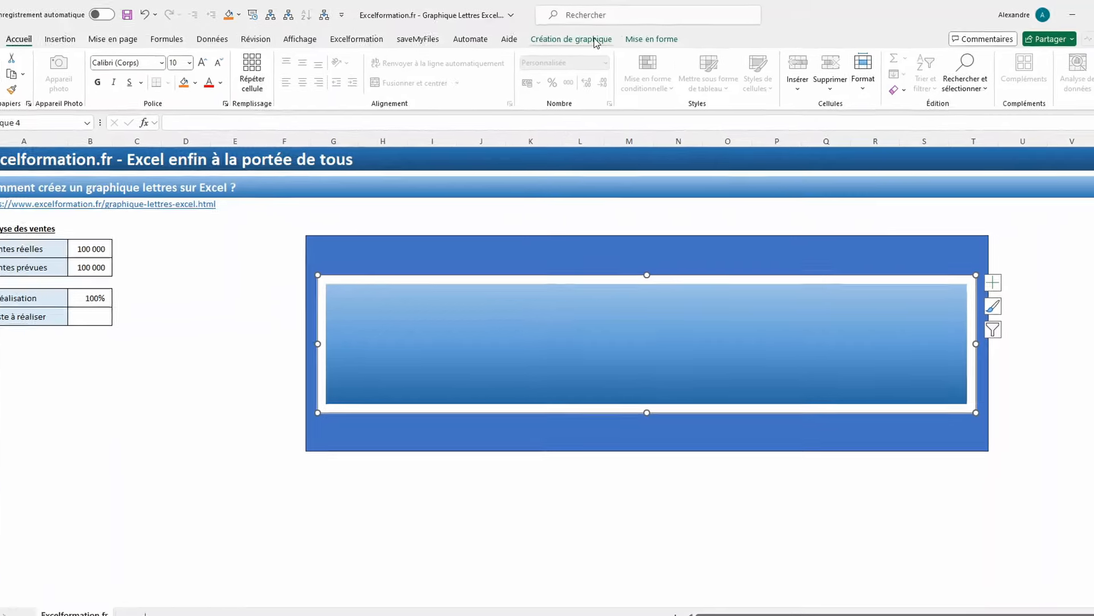
Send the chart behind the BUDGET shape and fill the shape with white.
left_click(665, 38)
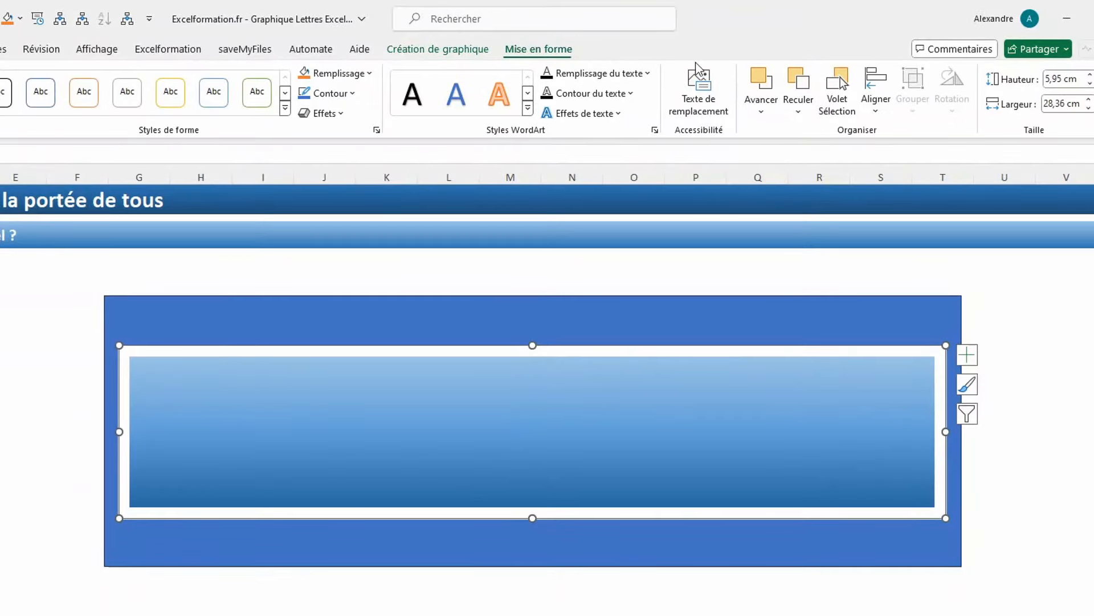
left_click(800, 83)
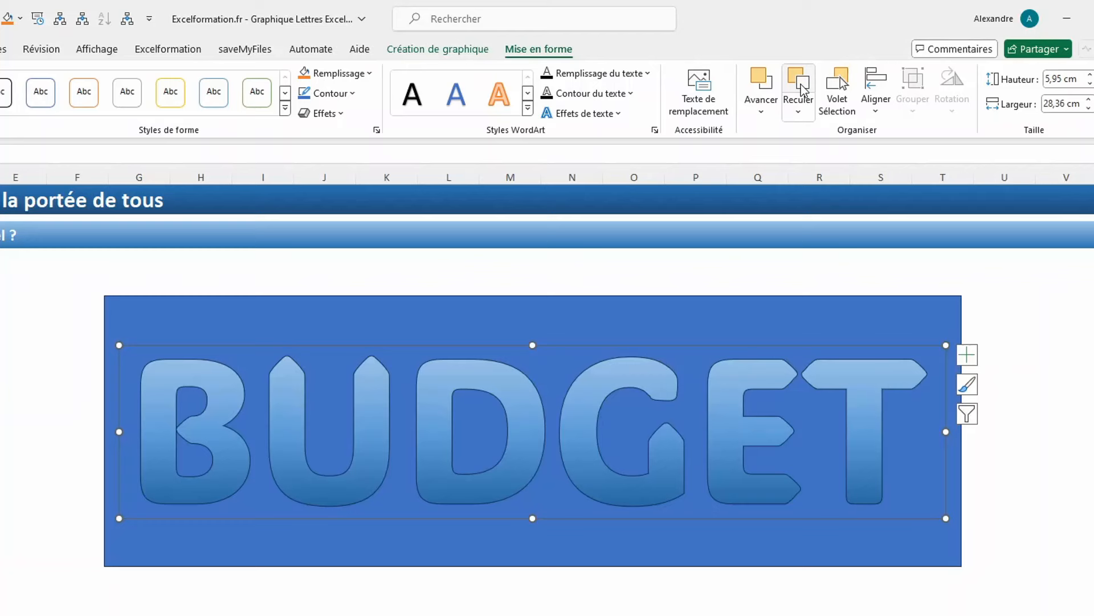
left_click(530, 311)
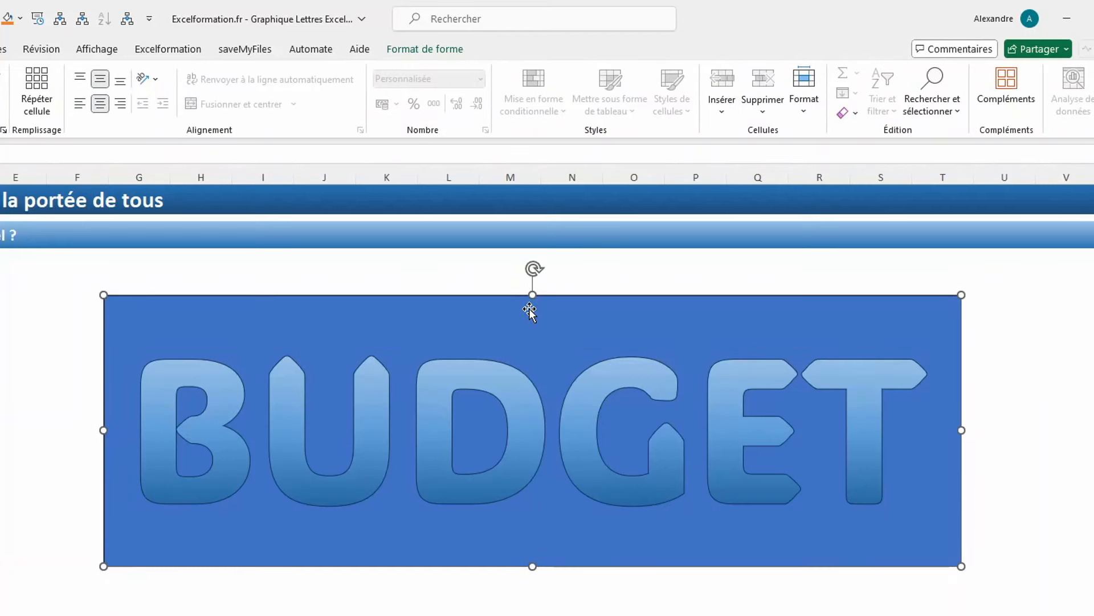
left_click(423, 50)
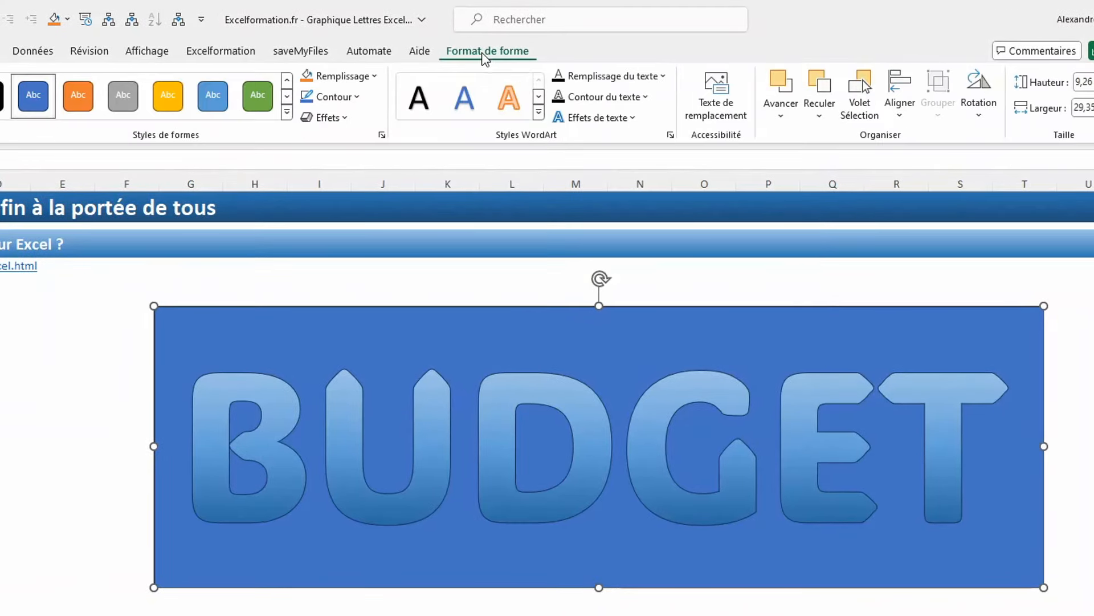
left_click(349, 77)
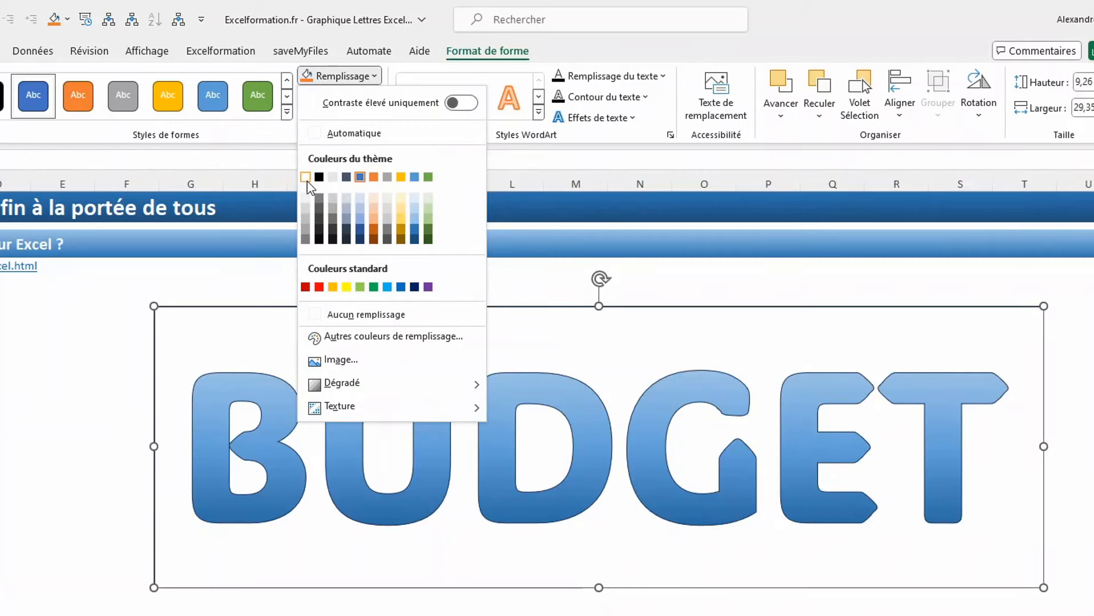
left_click(306, 180)
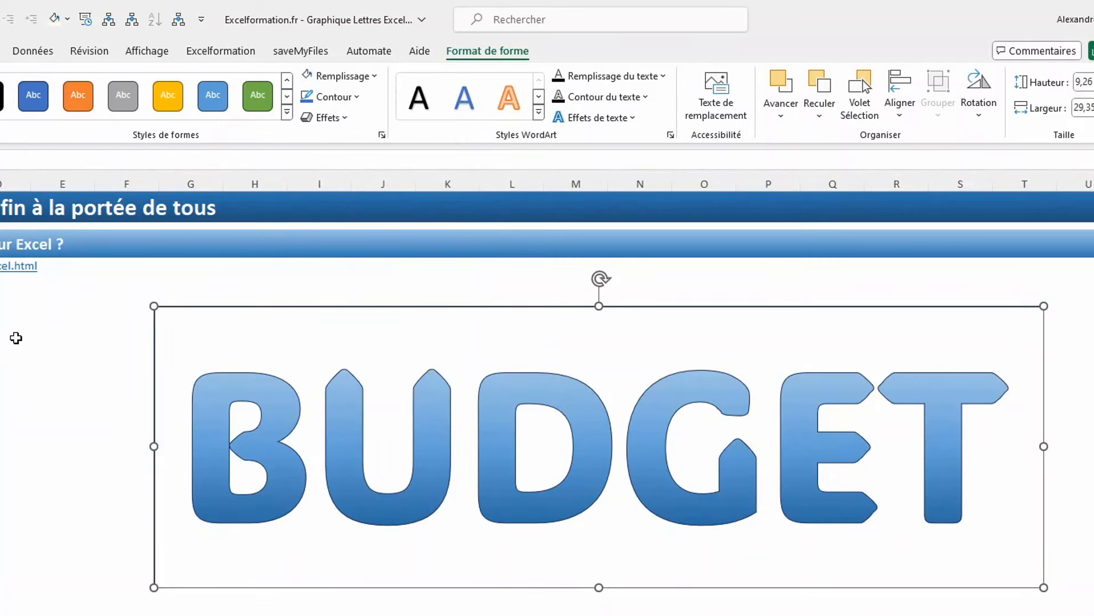
left_click(16, 338)
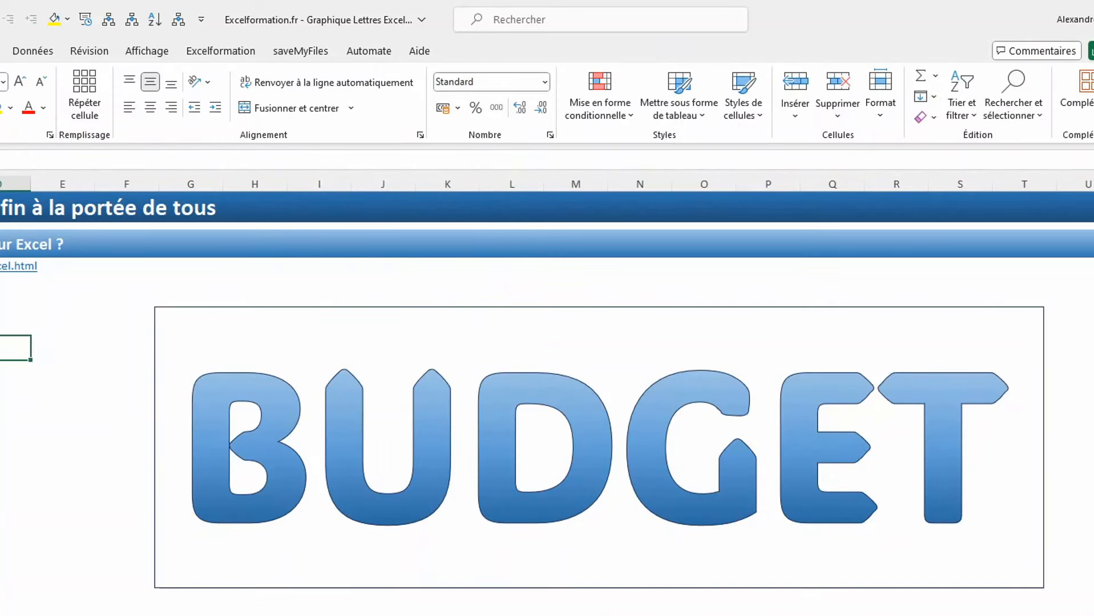
Change the Ventes réelles value to 50000 to test how the letters fill.
left_click(0, 347)
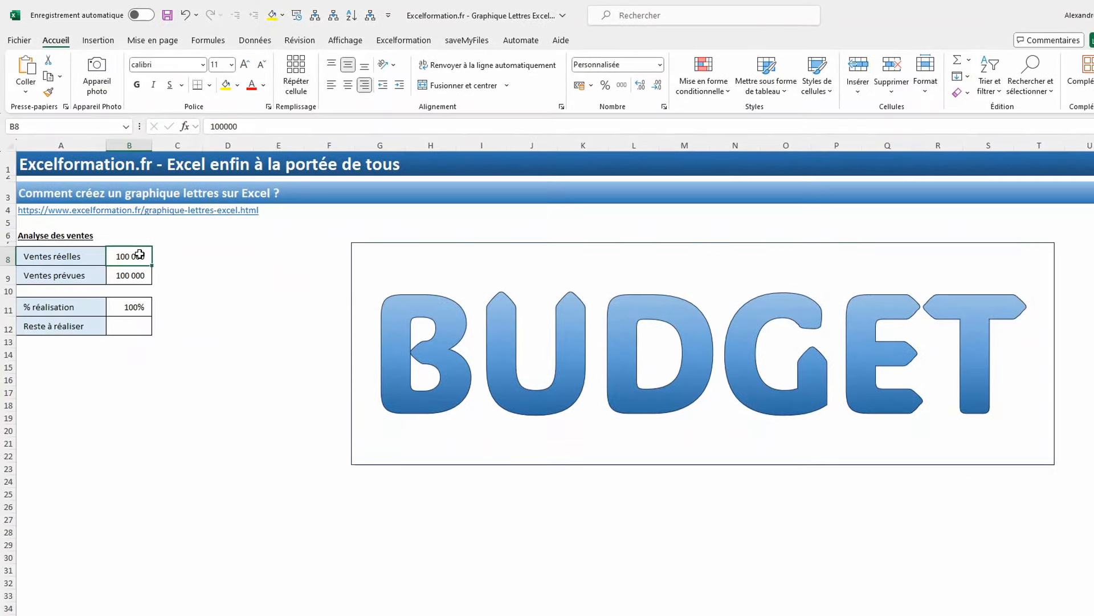
type("50")
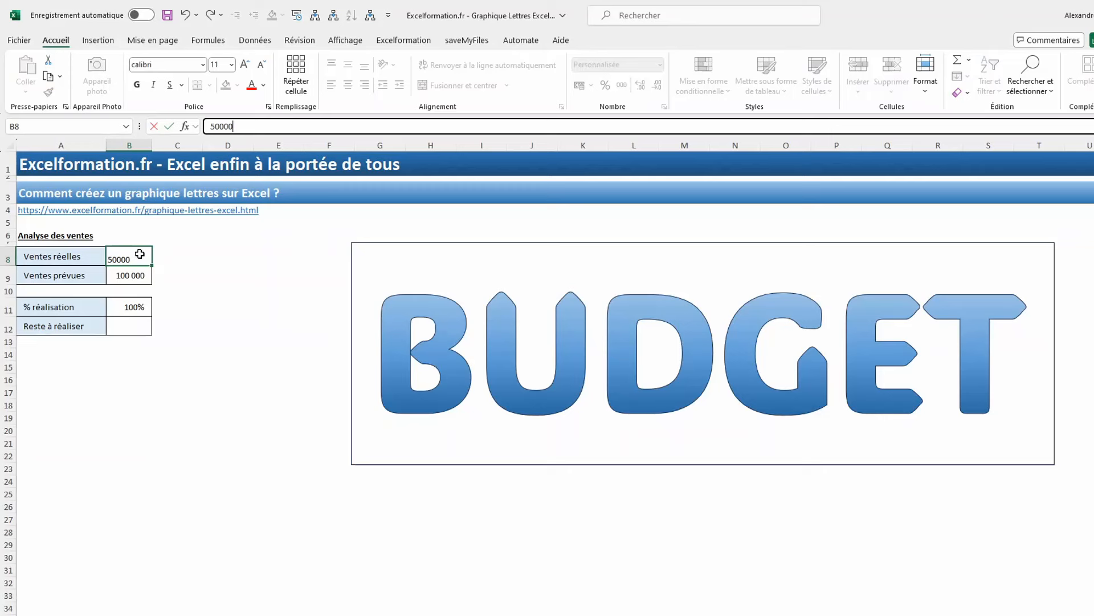
key("Return")
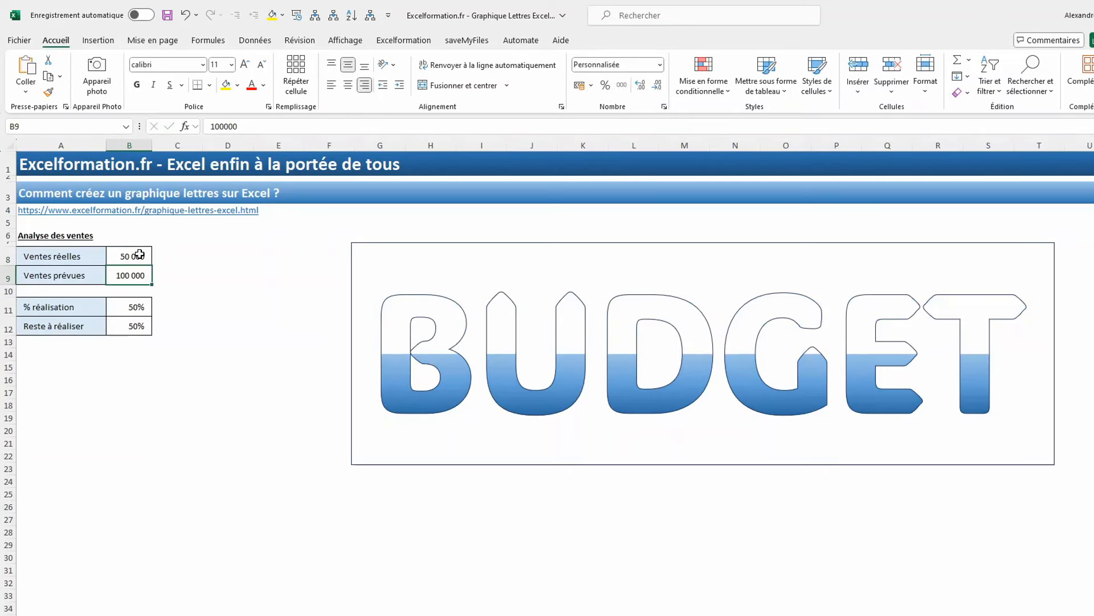